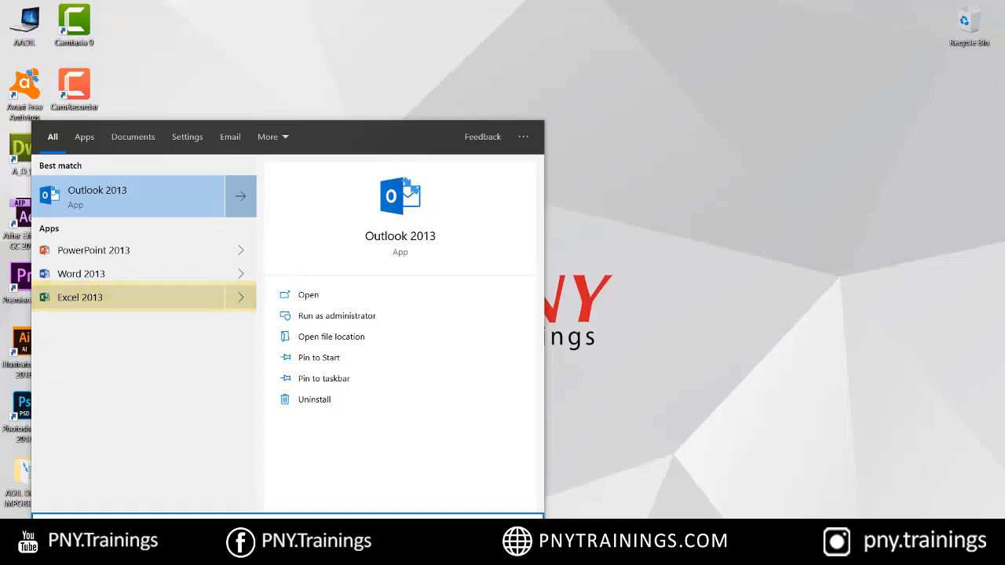
# Open the file location of Excel 2013 and send a shortcut for it to the desktop.
pyautogui.rightClick(87, 299)
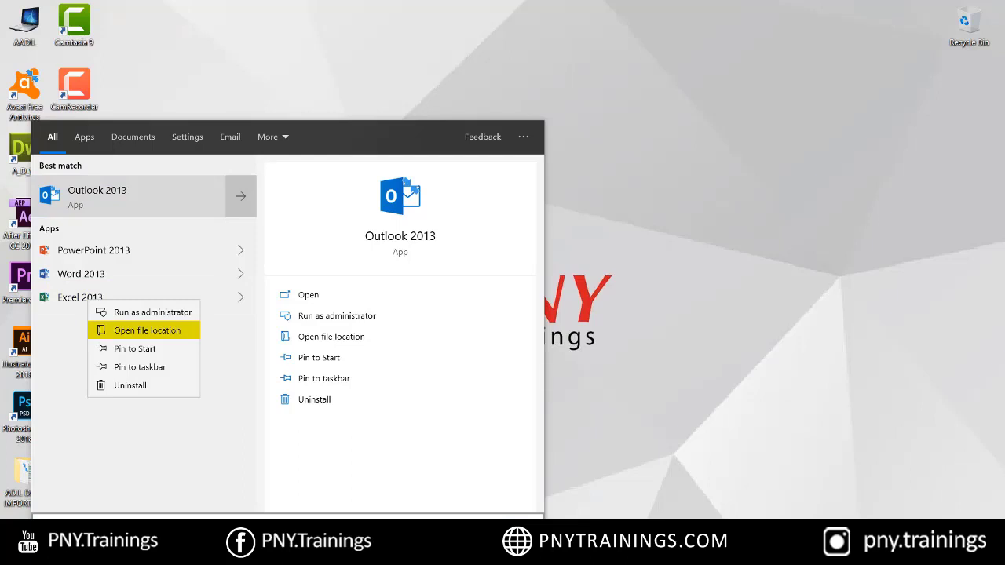
pyautogui.click(147, 329)
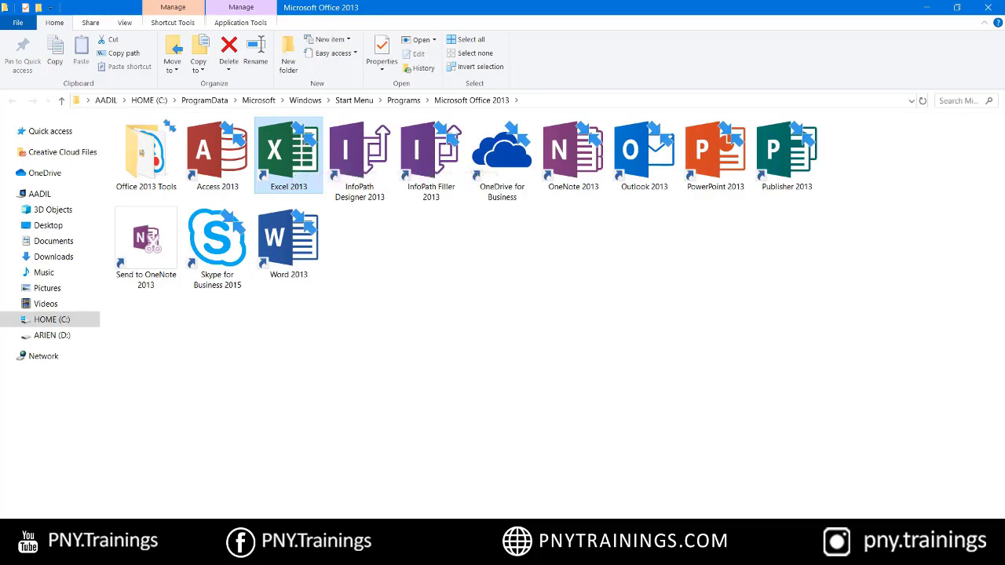
pyautogui.rightClick(289, 162)
pyautogui.moveTo(201, 290)
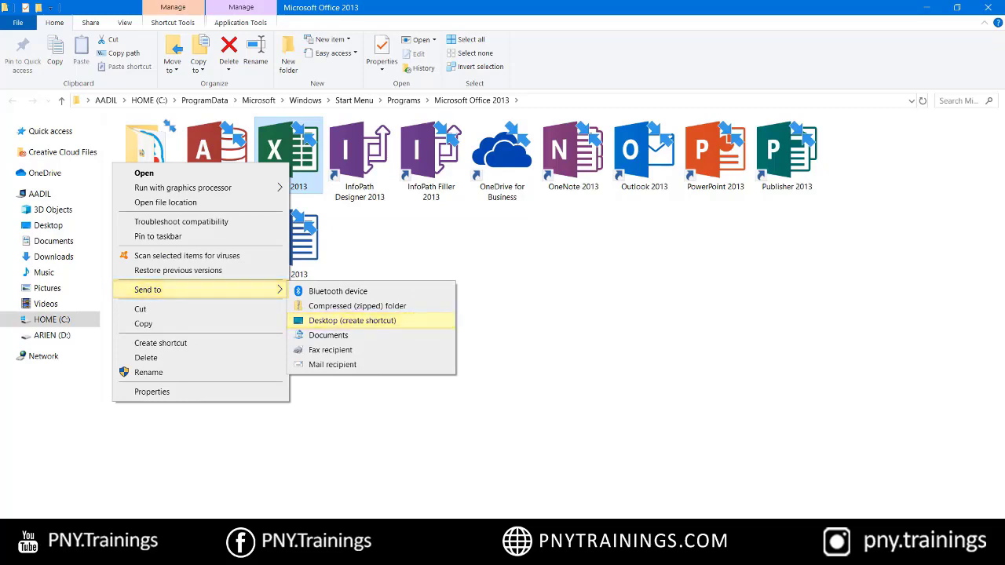
pyautogui.press('Return')
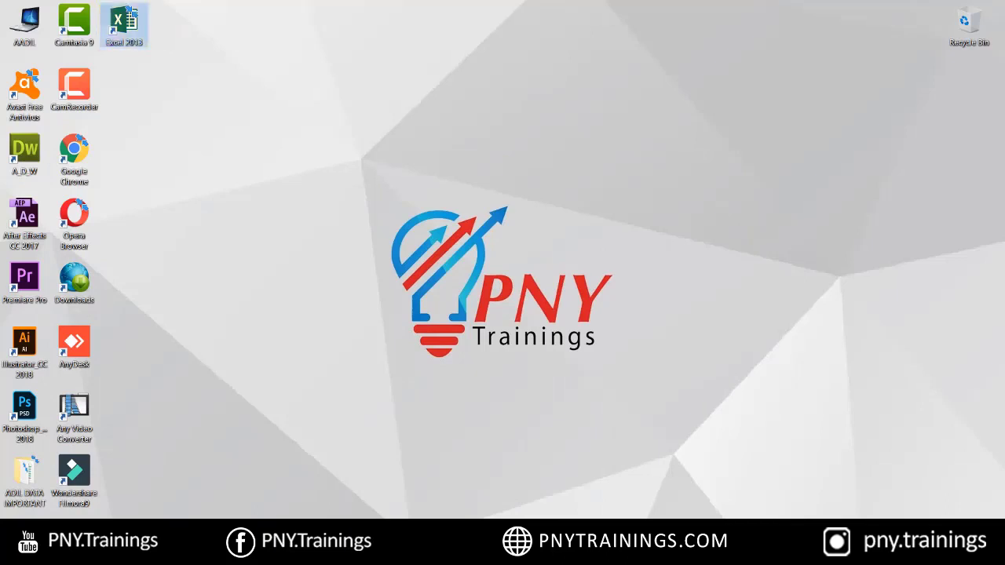
# Launch Excel 2013 from its desktop shortcut and create a blank workbook.
pyautogui.doubleClick(124, 25)
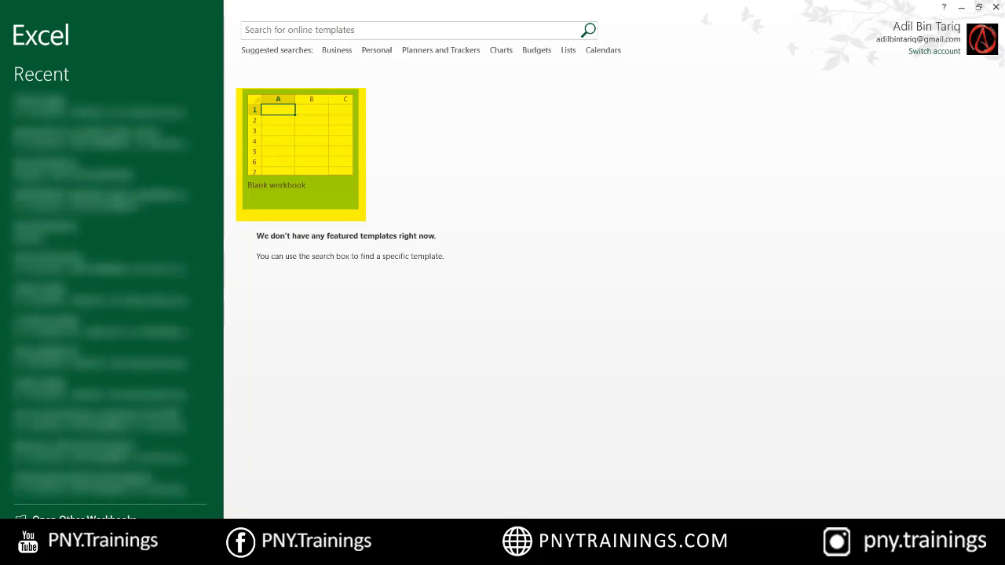
pyautogui.click(298, 184)
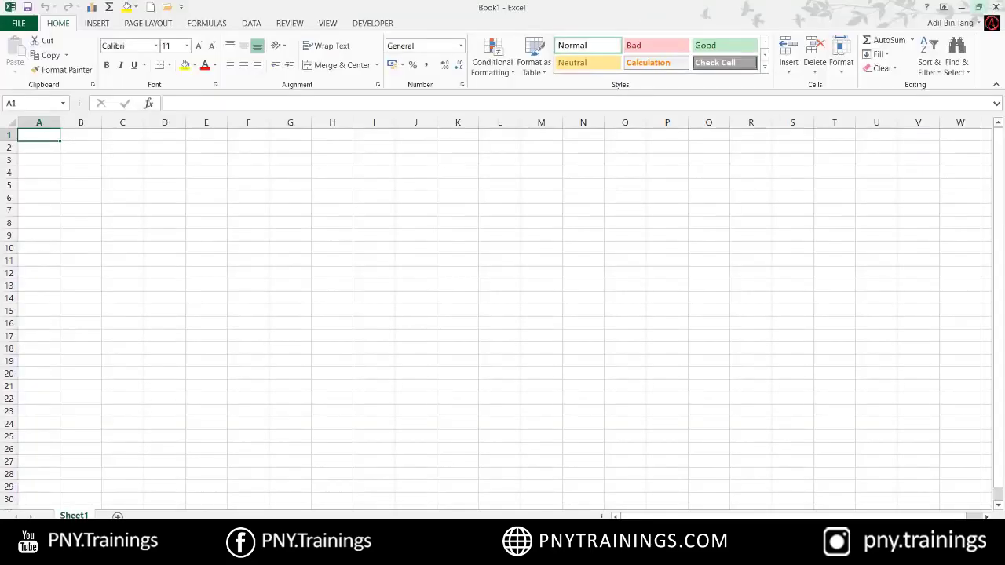
# Shrink the Book1 window and maximize it again, and also minimize it and bring it back.
pyautogui.click(978, 7)
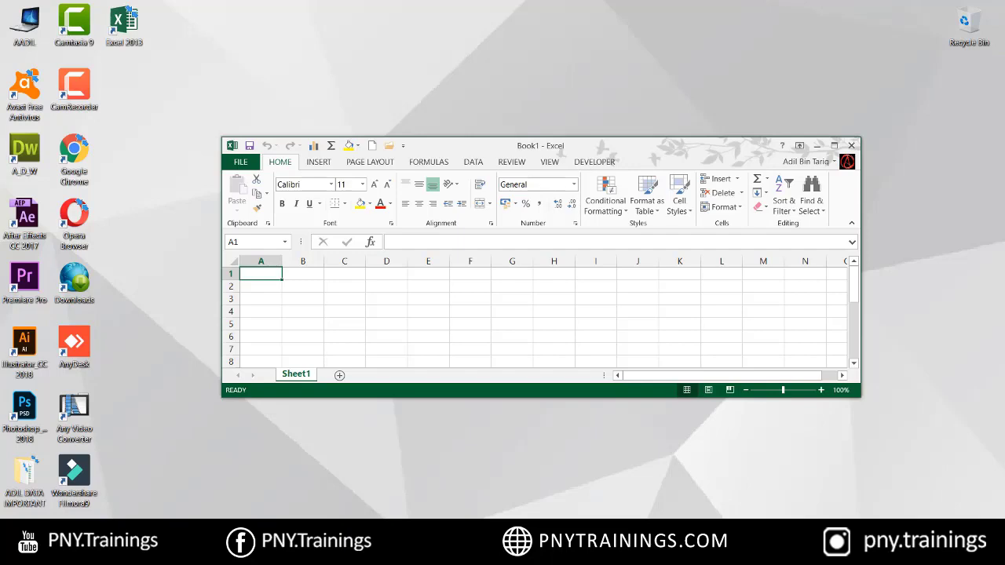
pyautogui.click(833, 146)
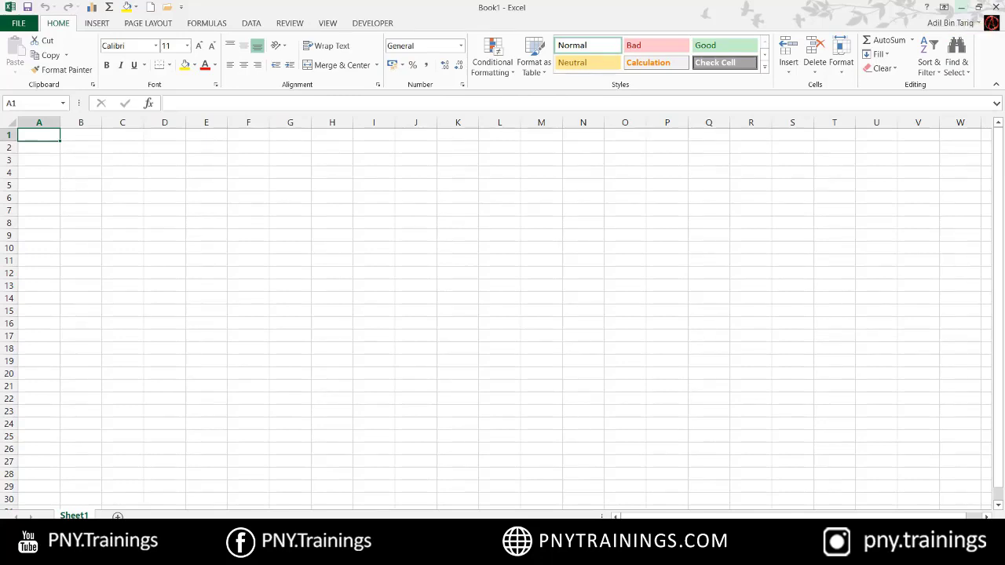
pyautogui.click(961, 7)
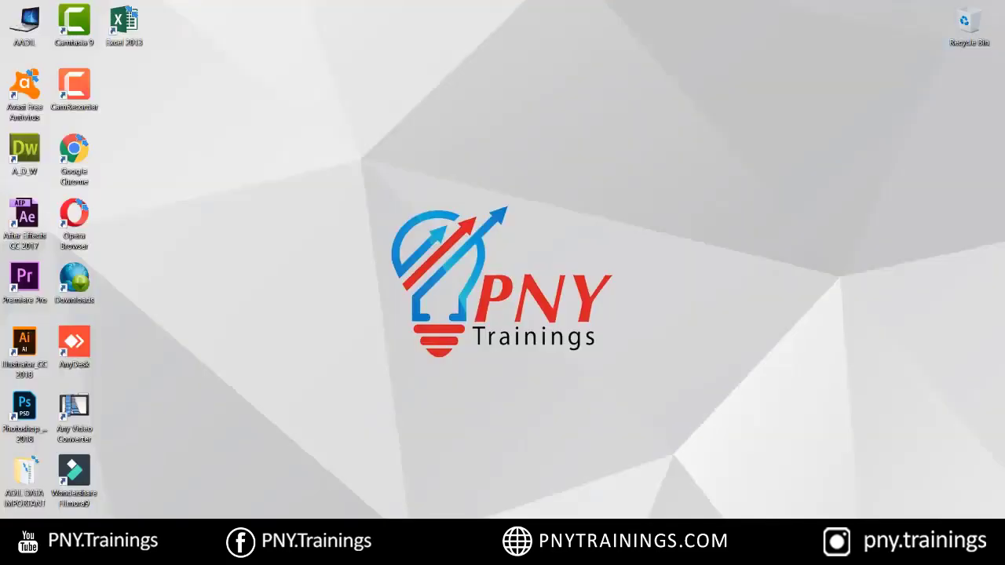
pyautogui.moveTo(535, 554)
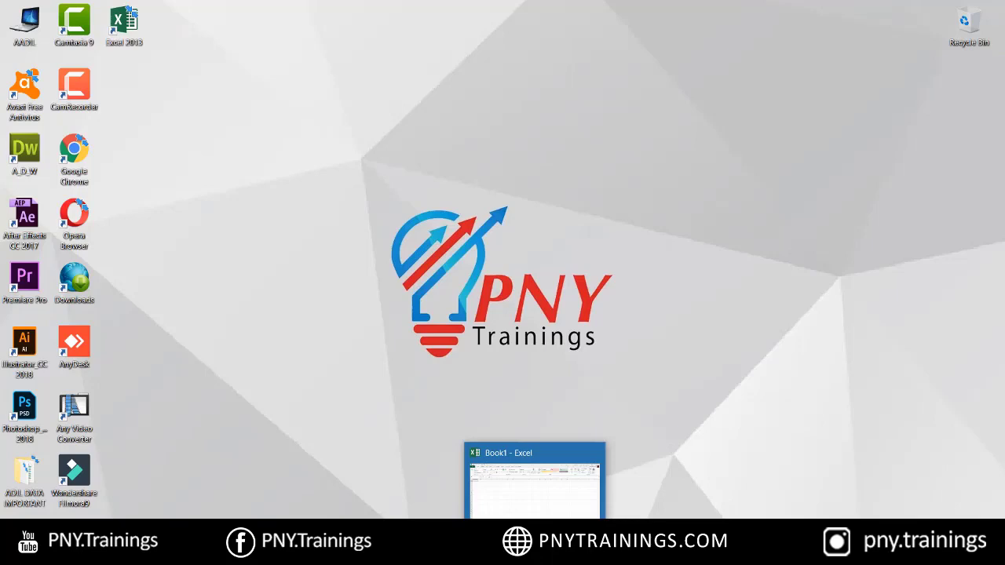
pyautogui.click(534, 554)
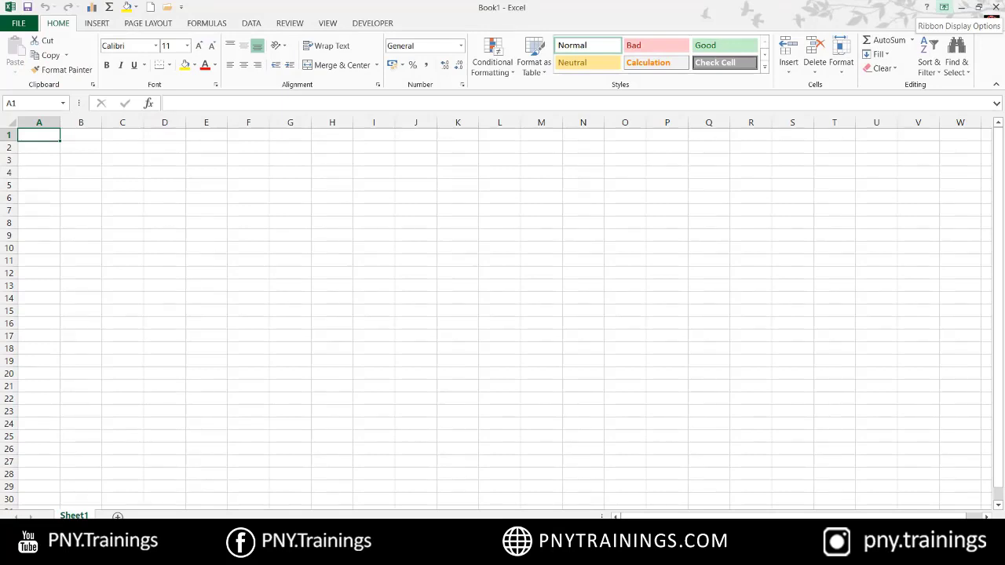
# Set the ribbon display to Auto-hide Ribbon and reveal the hidden ribbon temporarily.
pyautogui.click(944, 8)
pyautogui.click(957, 39)
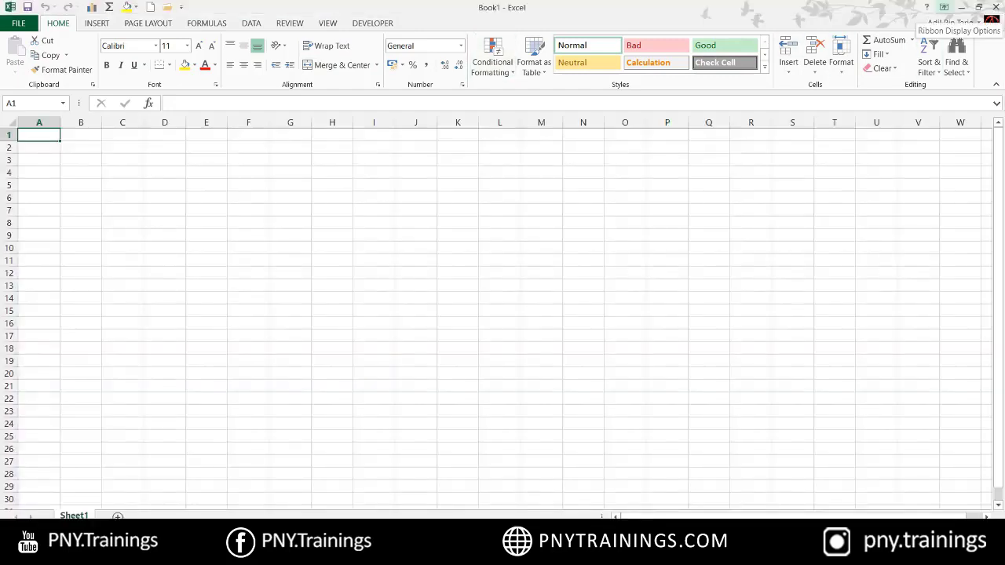
pyautogui.click(943, 7)
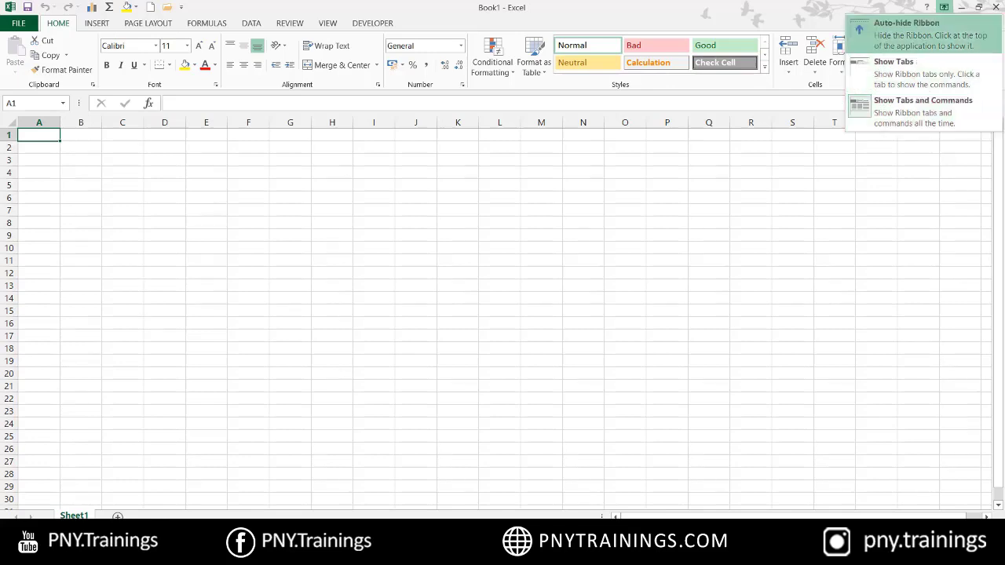
pyautogui.click(911, 35)
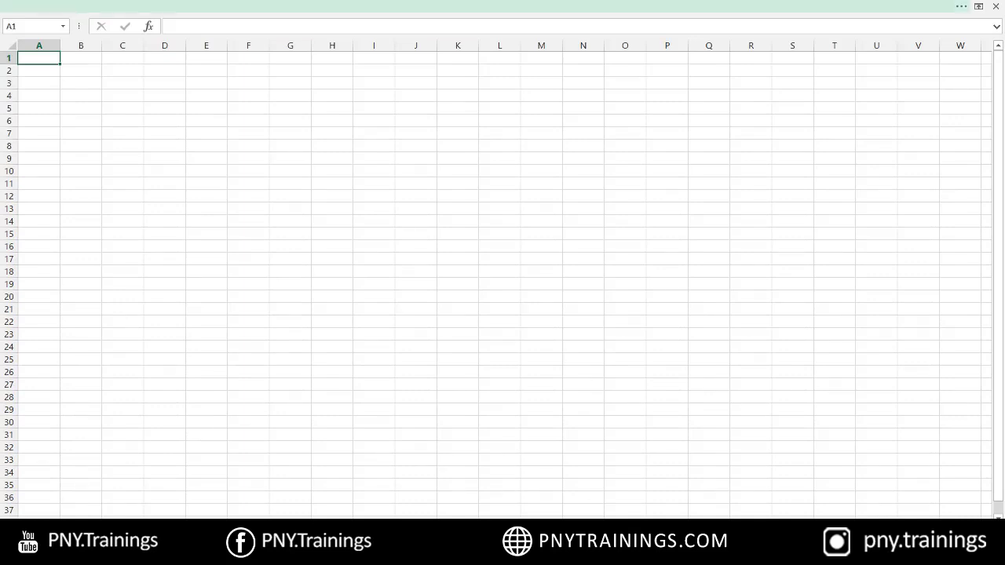
pyautogui.click(503, 6)
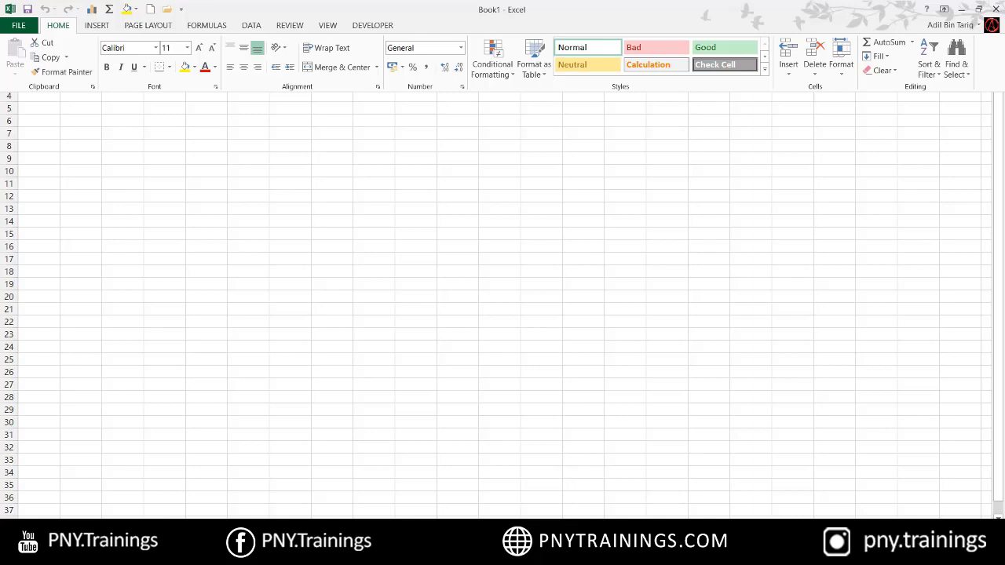
pyautogui.press('Escape')
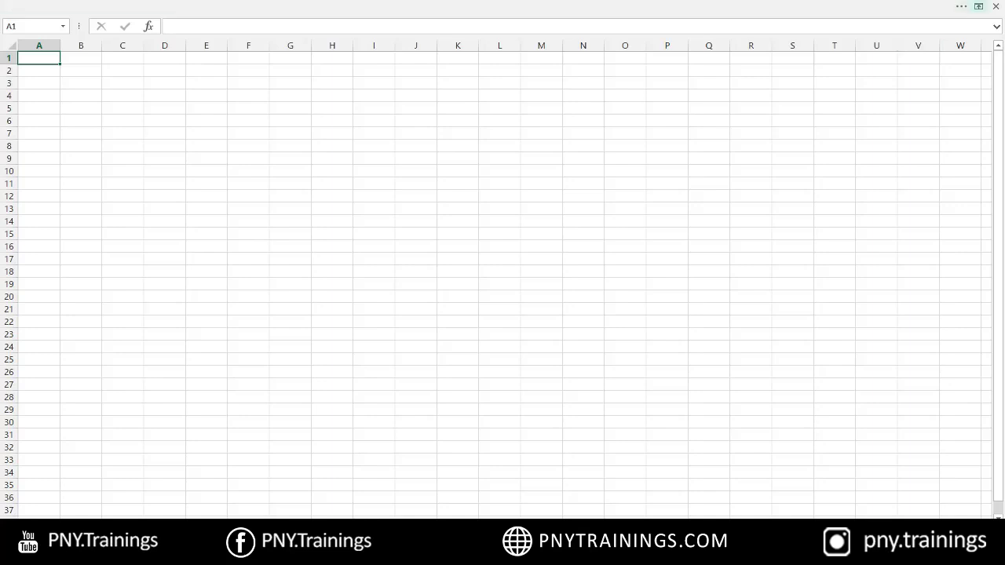
# Switch the ribbon display to Show Tabs and back to Show Tabs and Commands.
pyautogui.click(978, 6)
pyautogui.click(911, 71)
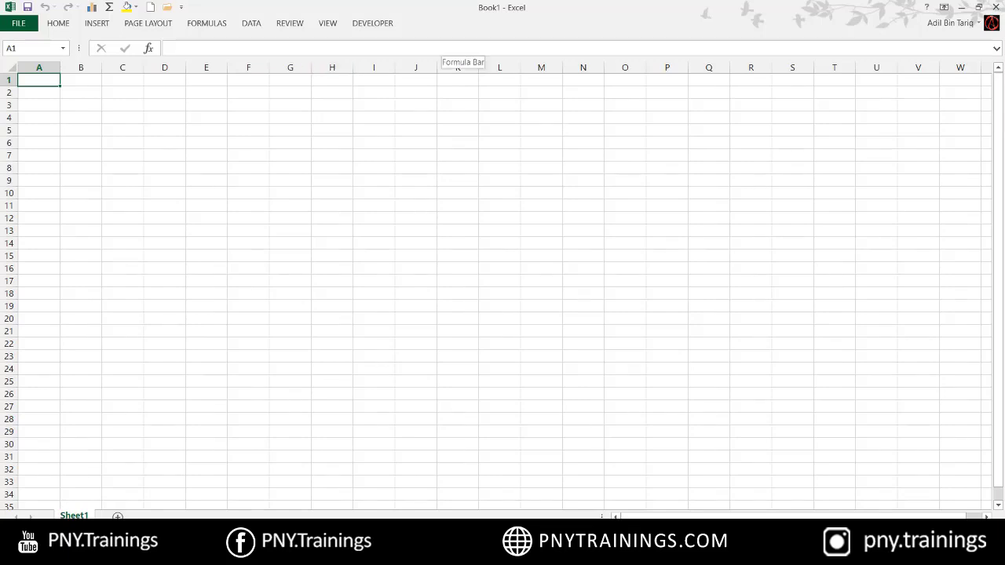
pyautogui.click(944, 7)
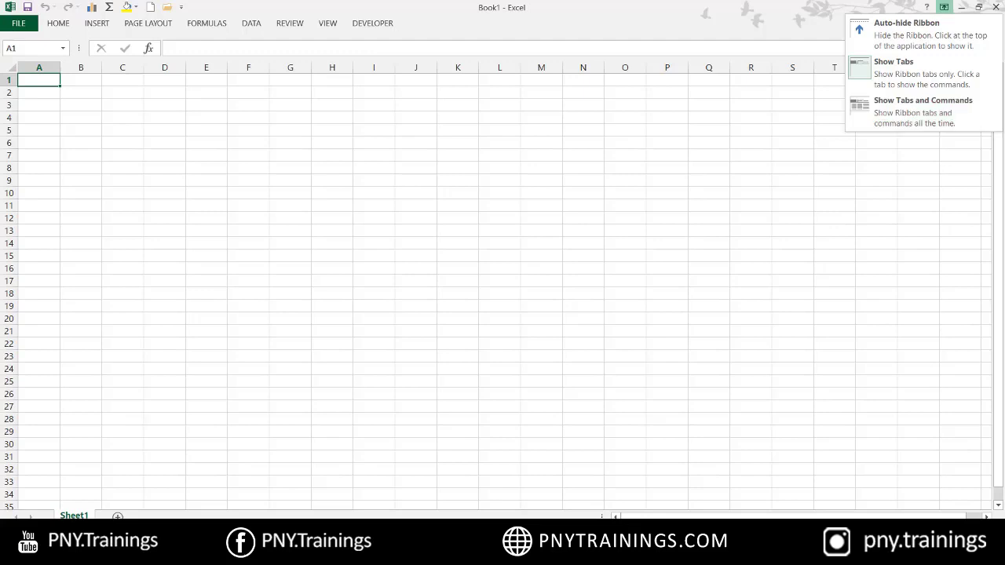
pyautogui.click(923, 112)
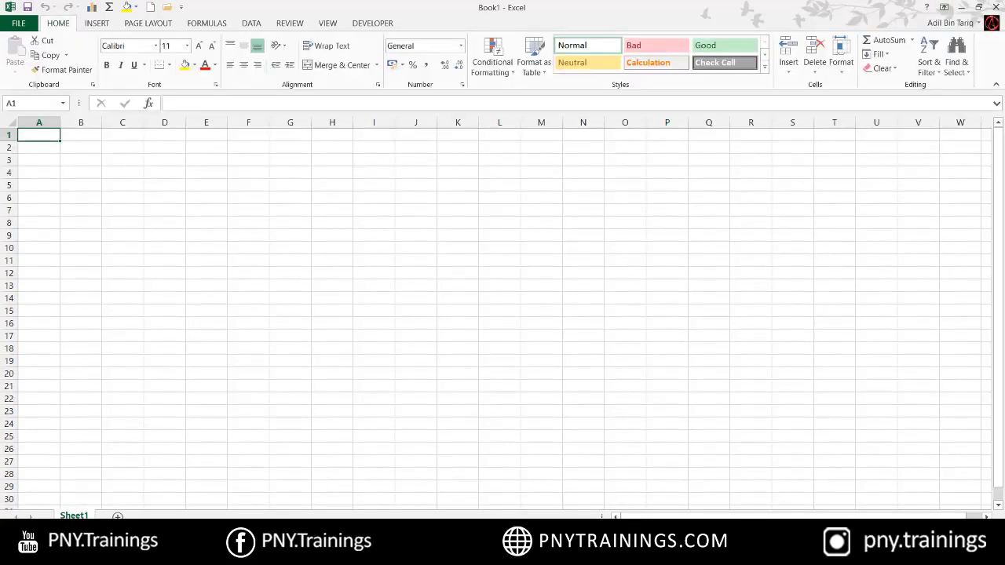
pyautogui.click(752, 185)
pyautogui.click(625, 185)
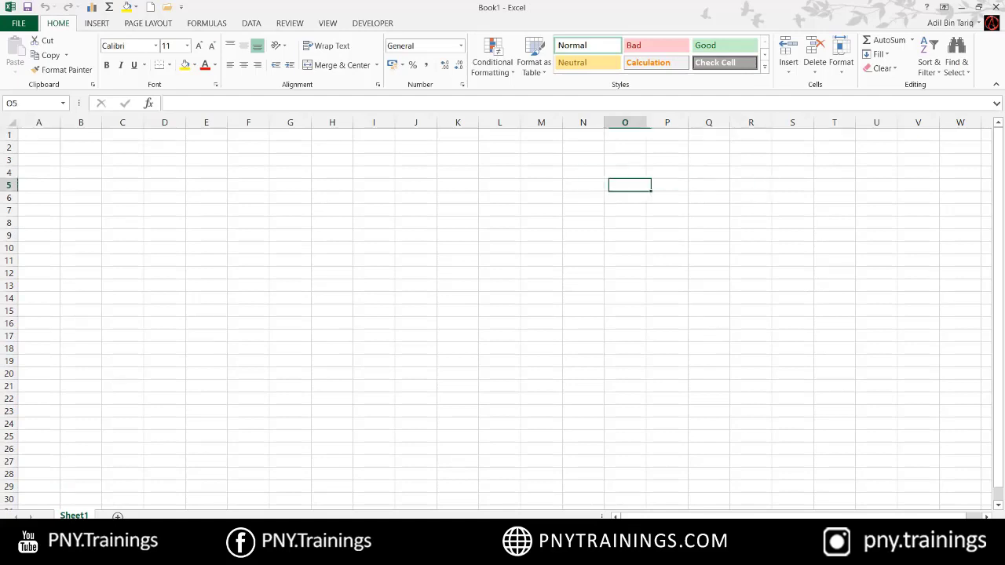
pyautogui.click(793, 223)
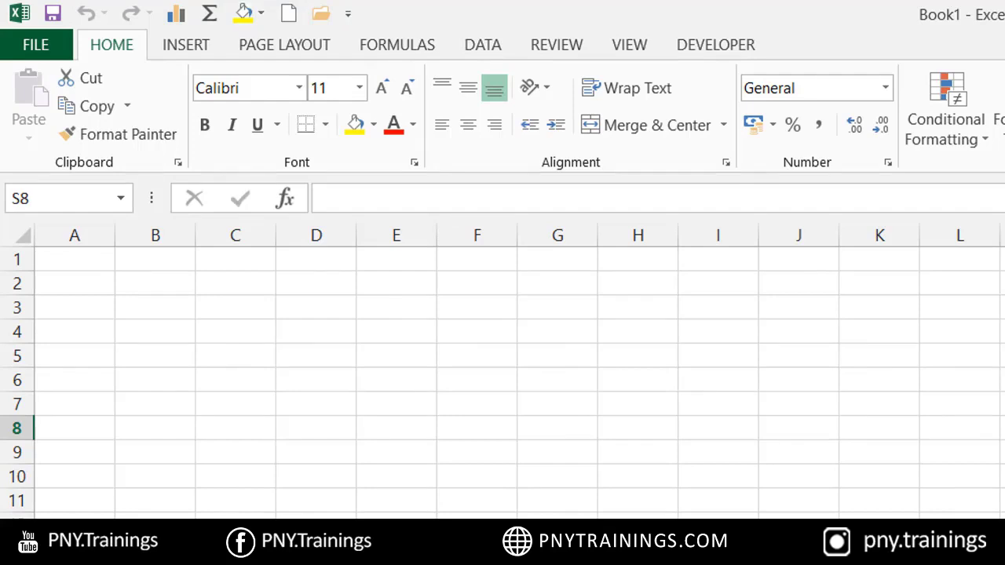
# Remove the Save command from the Quick Access Toolbar and add it back.
pyautogui.click(348, 14)
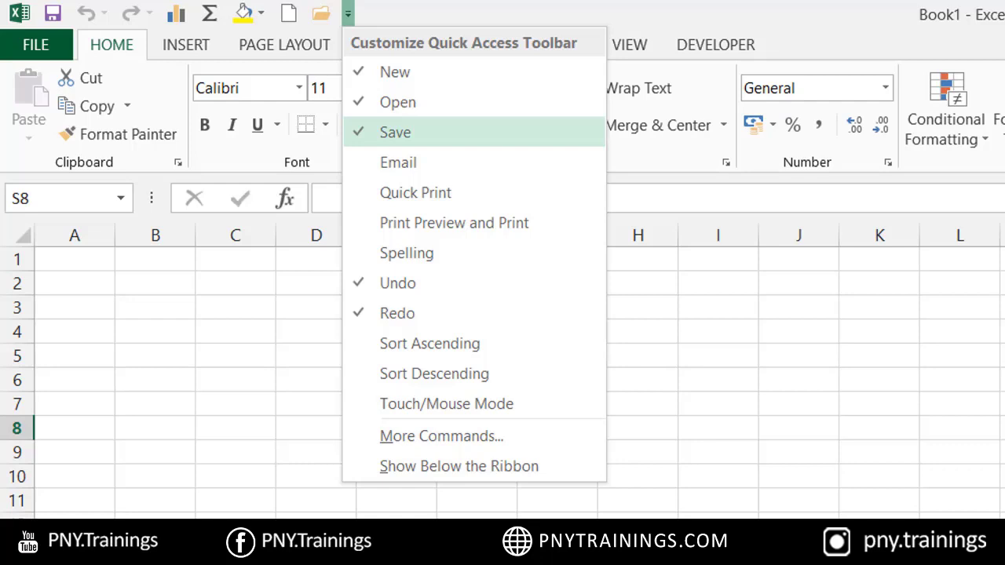
pyautogui.click(395, 132)
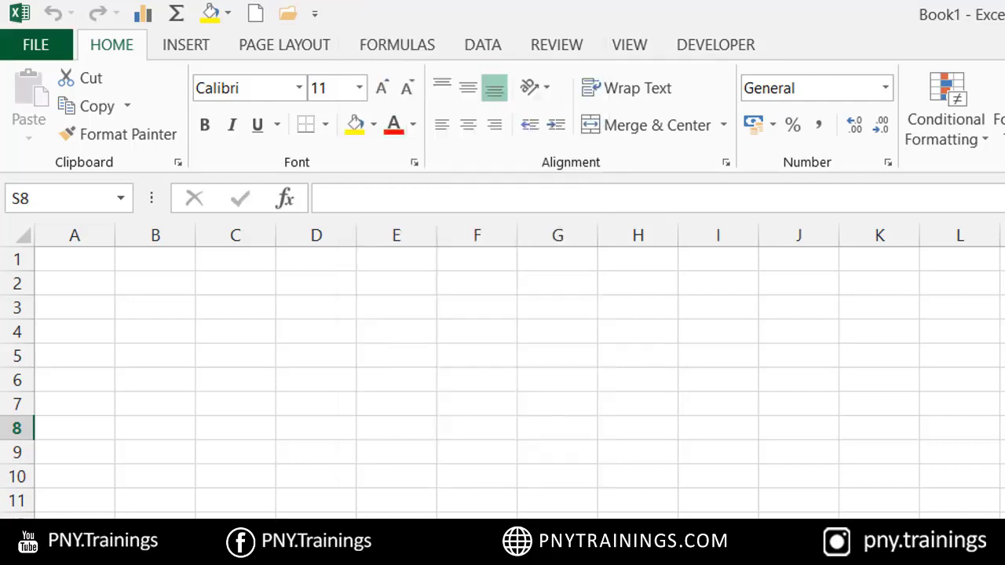
pyautogui.click(314, 14)
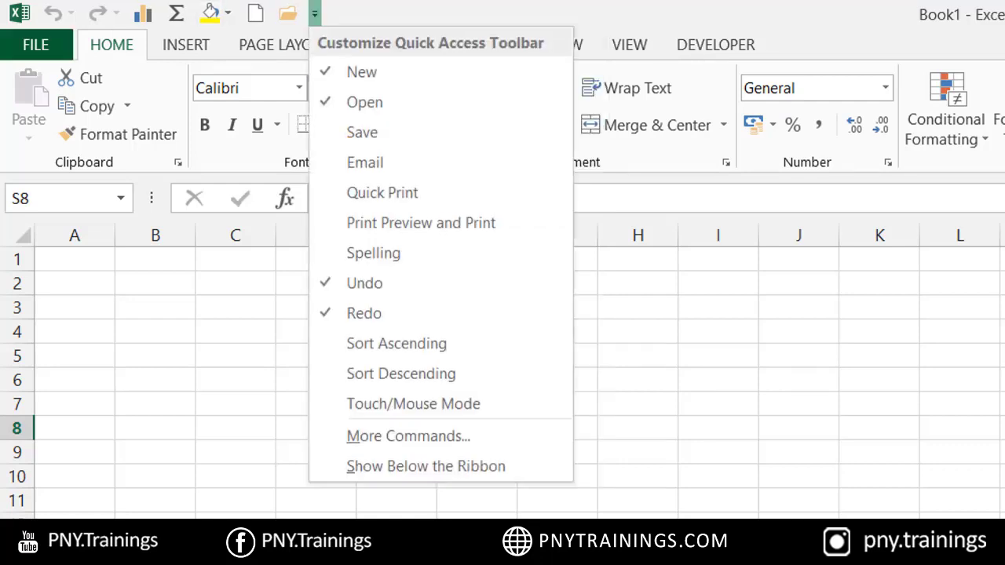
pyautogui.click(362, 132)
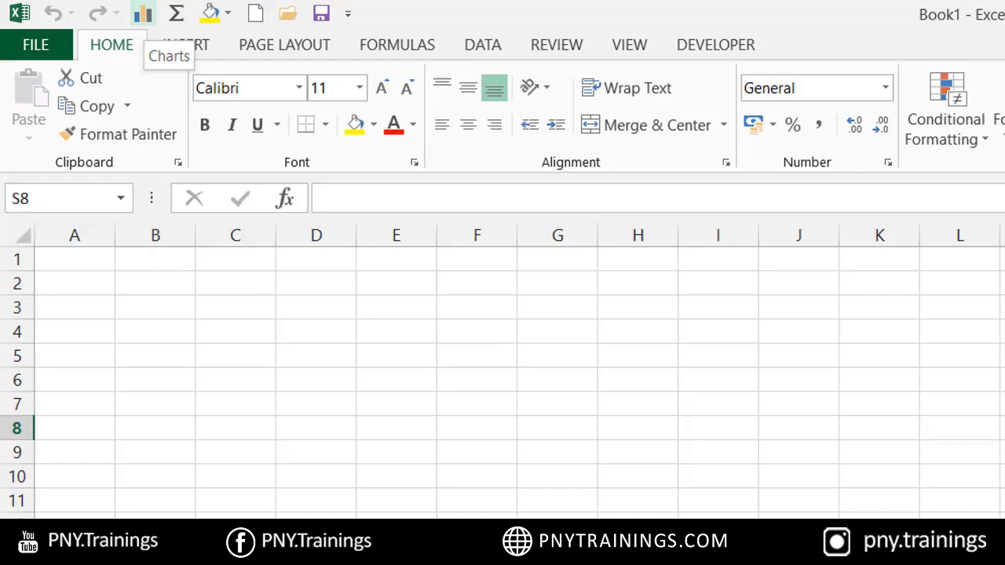
# Enter 12 in cell E6 and reselect that cell.
pyautogui.click(142, 13)
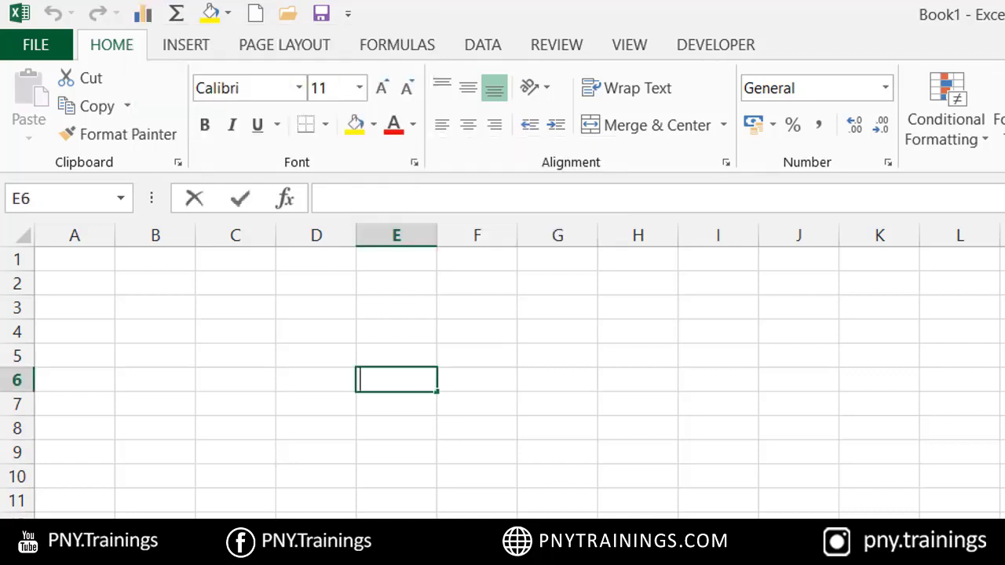
pyautogui.write('12')
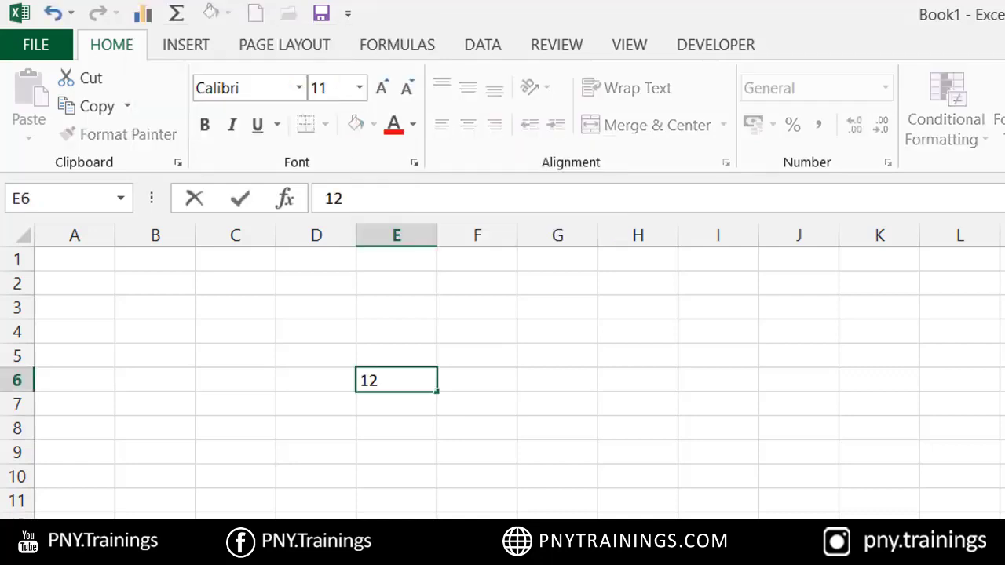
pyautogui.click(637, 428)
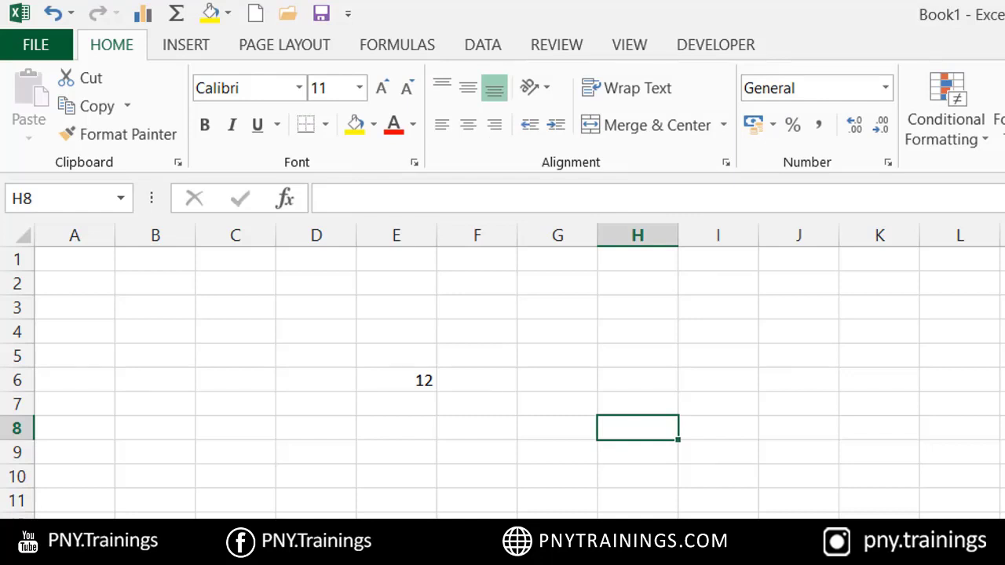
pyautogui.click(397, 380)
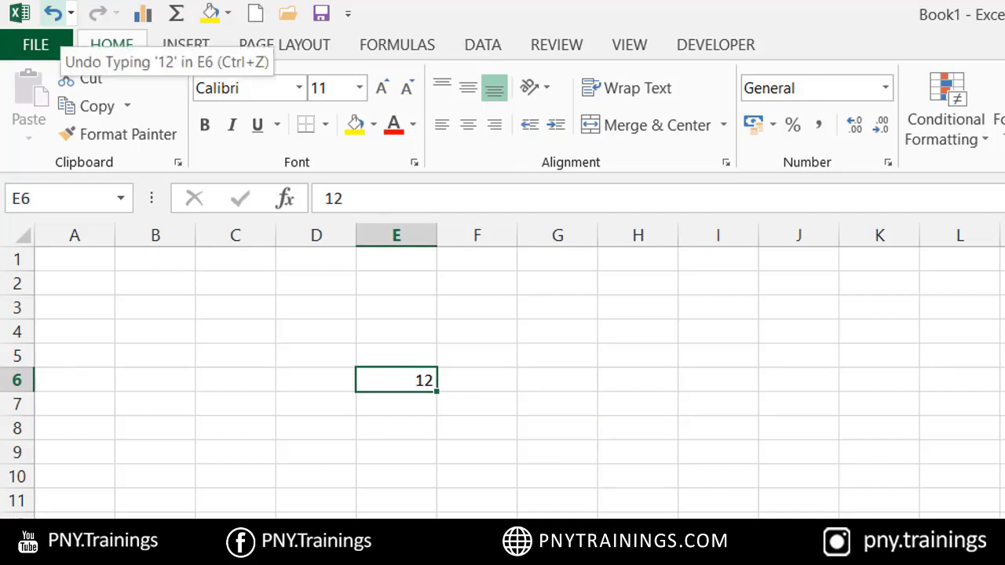
# Undo the entry in cell E6, redo it, and undo it once more.
pyautogui.click(52, 12)
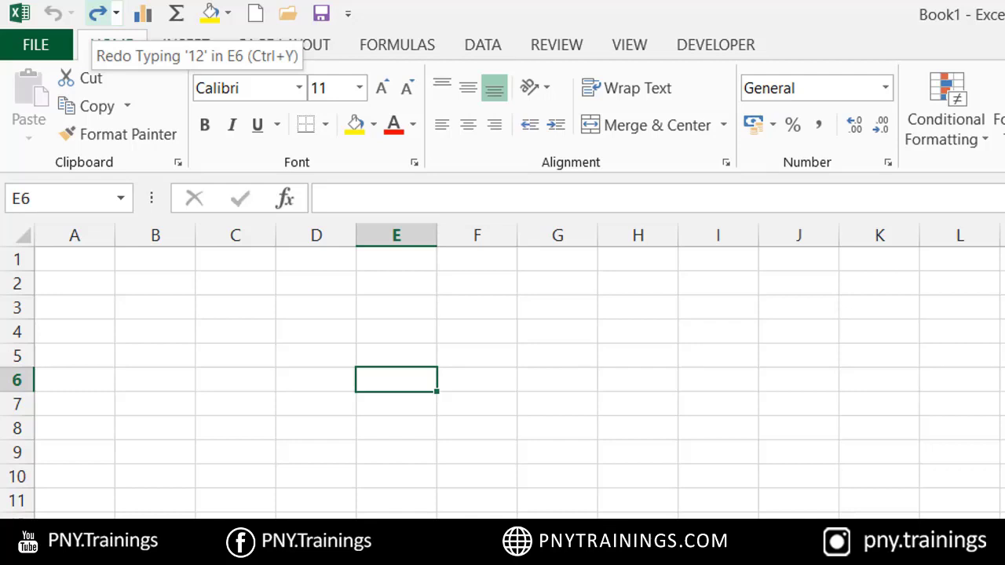
pyautogui.click(97, 13)
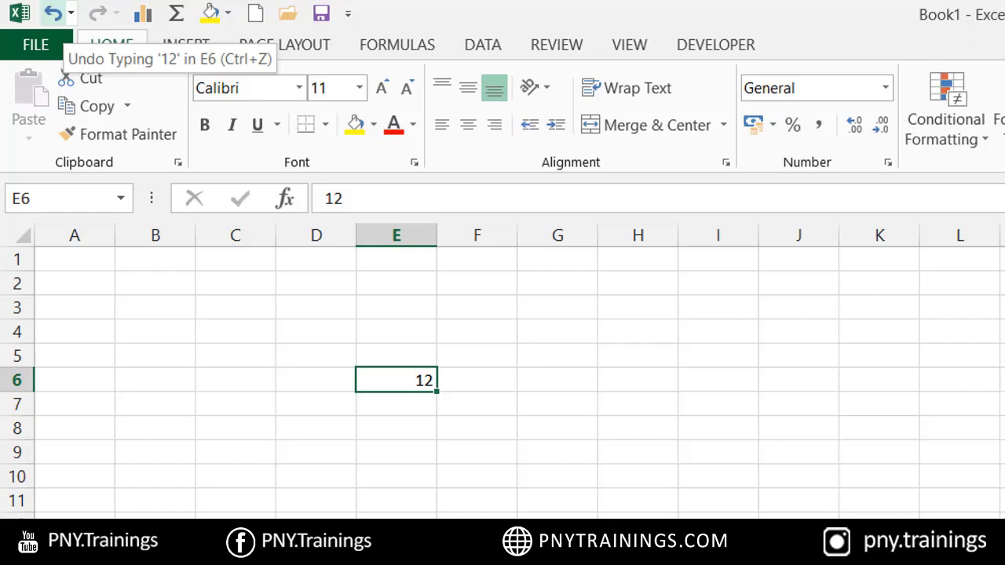
pyautogui.click(52, 13)
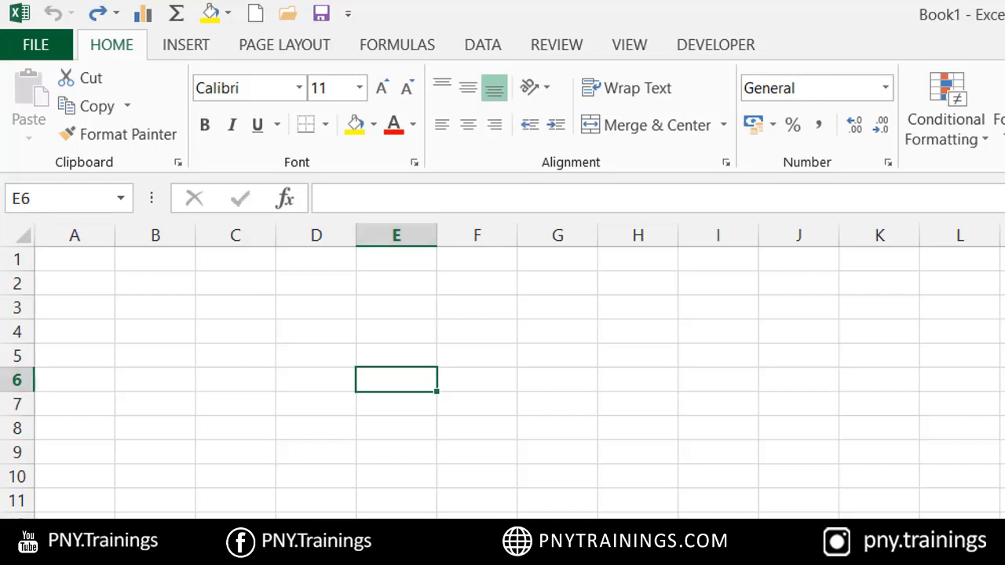
# Add a new worksheet to the workbook after Sheet1.
pyautogui.click(476, 501)
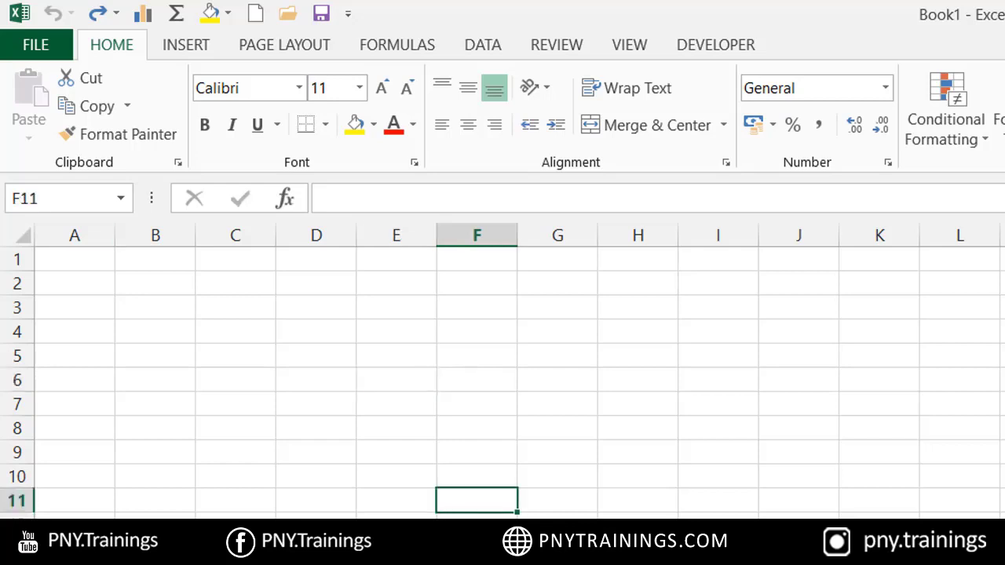
pyautogui.click(26, 199)
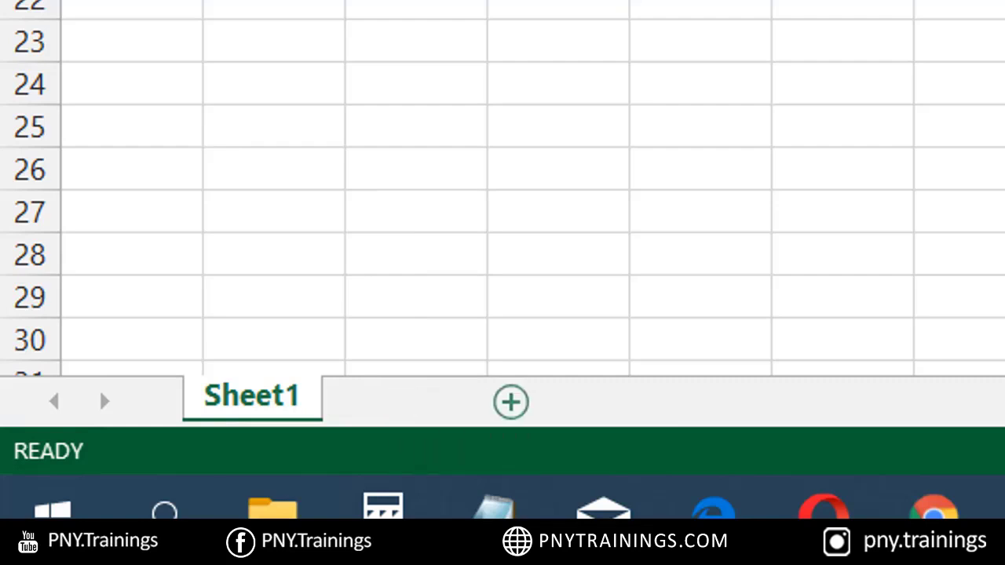
pyautogui.click(399, 401)
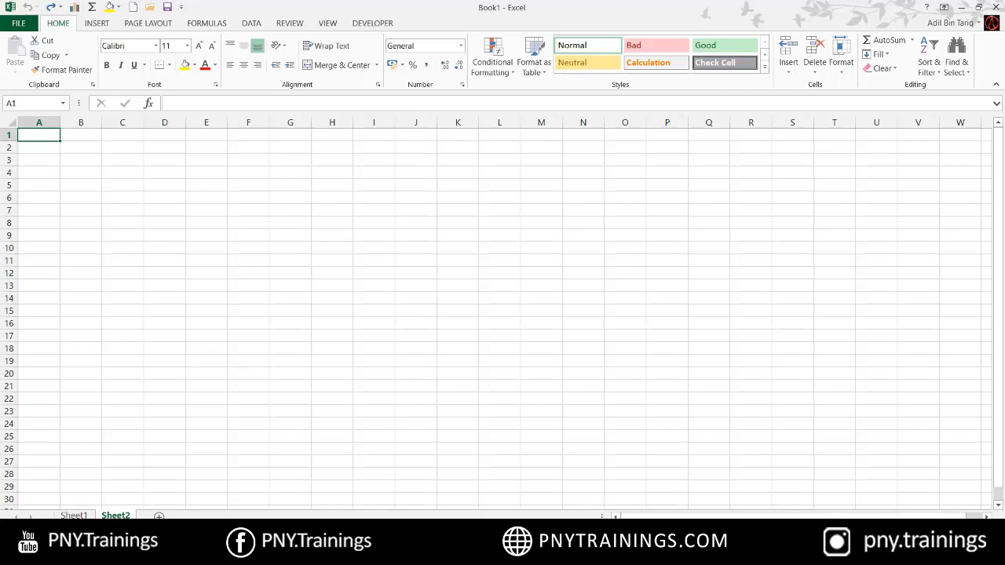
# Go to Sheet1 and back to Sheet2, select cell L18, and insert a new worksheet after Sheet2.
pyautogui.click(251, 395)
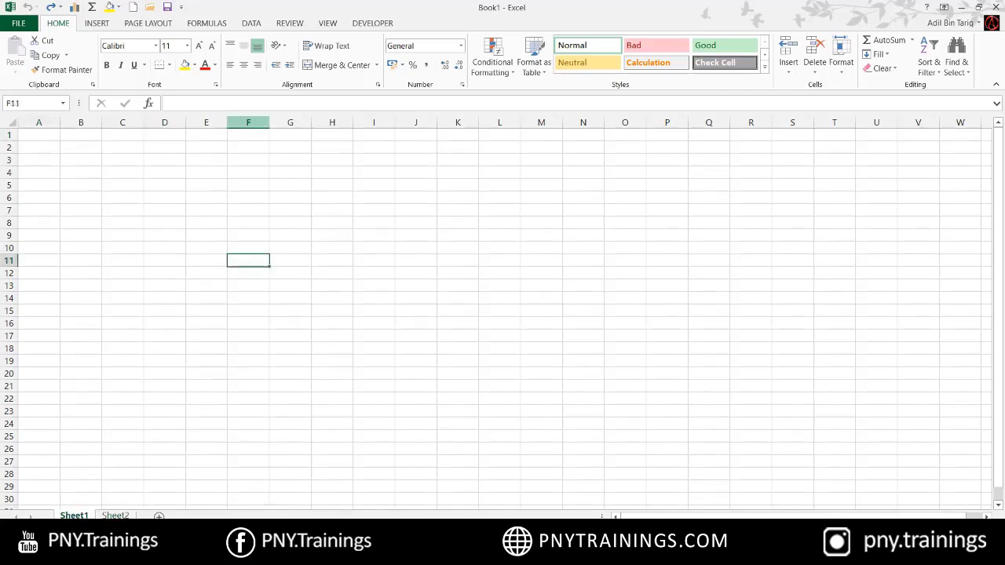
pyautogui.hotkey('ctrl', 'pagedown')
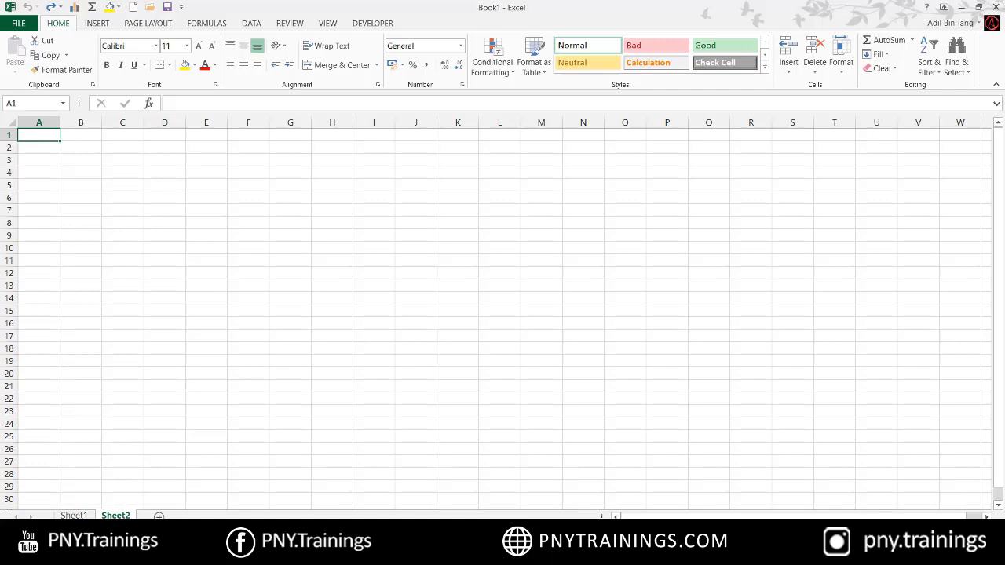
pyautogui.click(500, 349)
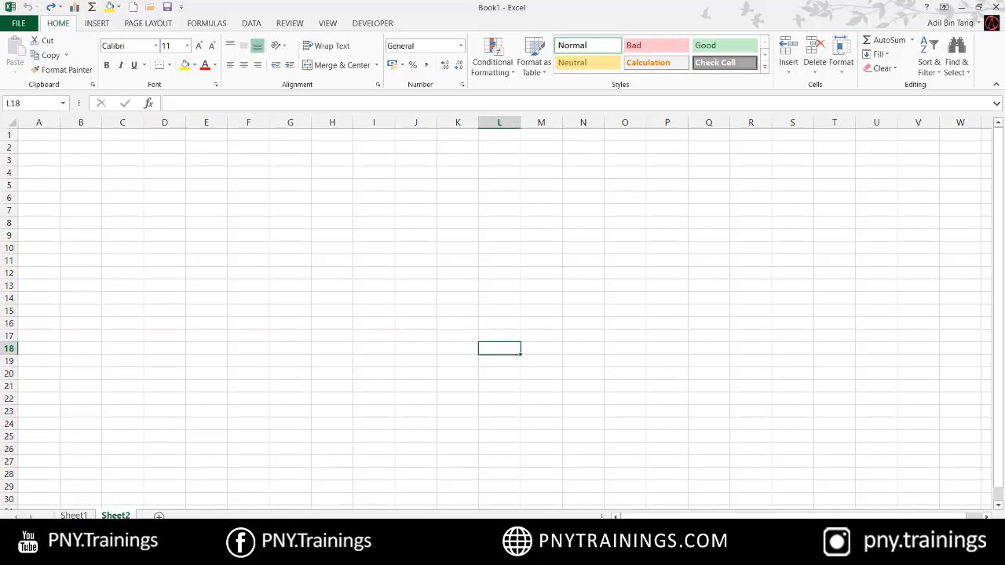
pyautogui.hotkey('shift', 'F11')
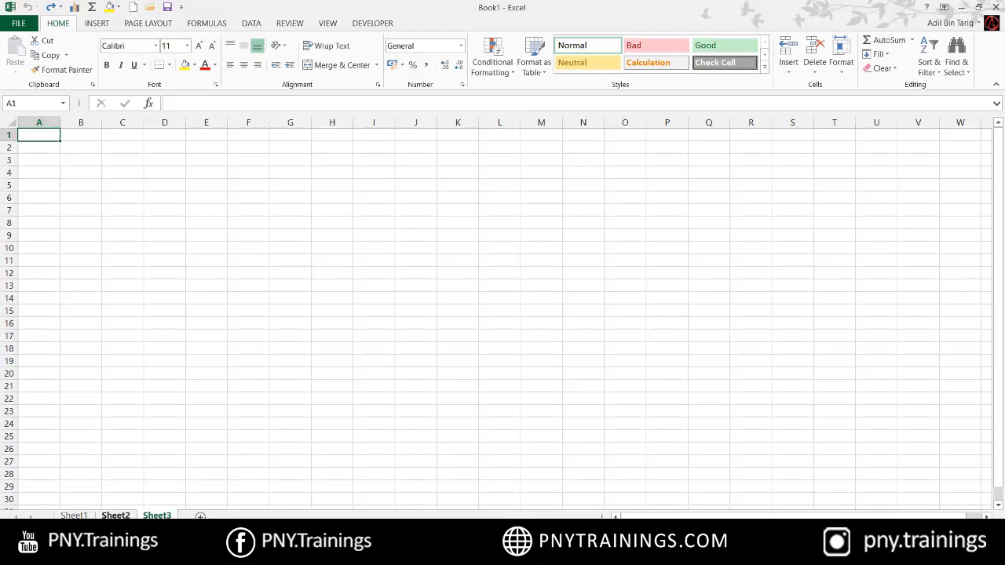
pyautogui.hotkey('ctrl', 'pageup')
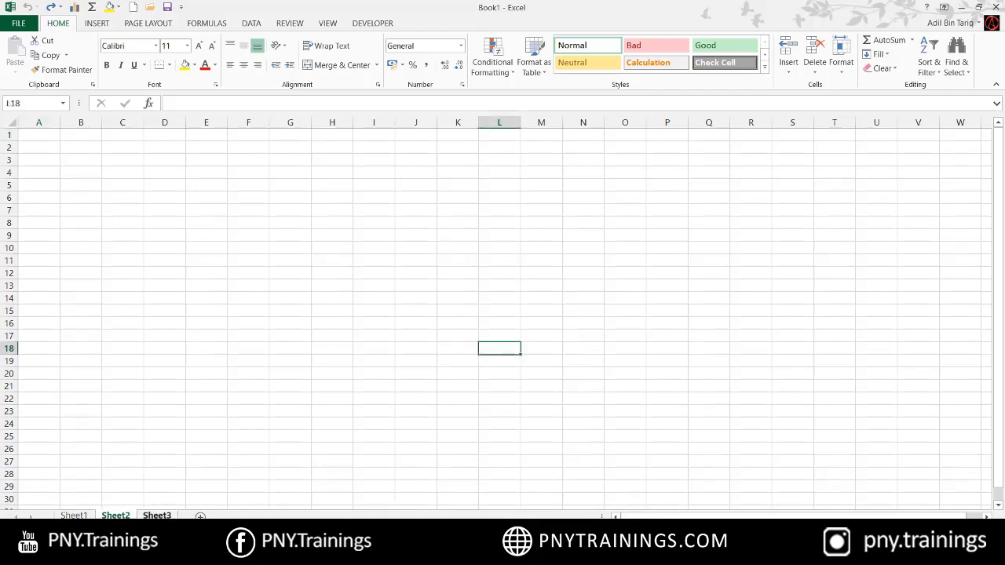
# Delete the Sheet3 and Sheet2 worksheets from the workbook.
pyautogui.rightClick(163, 516)
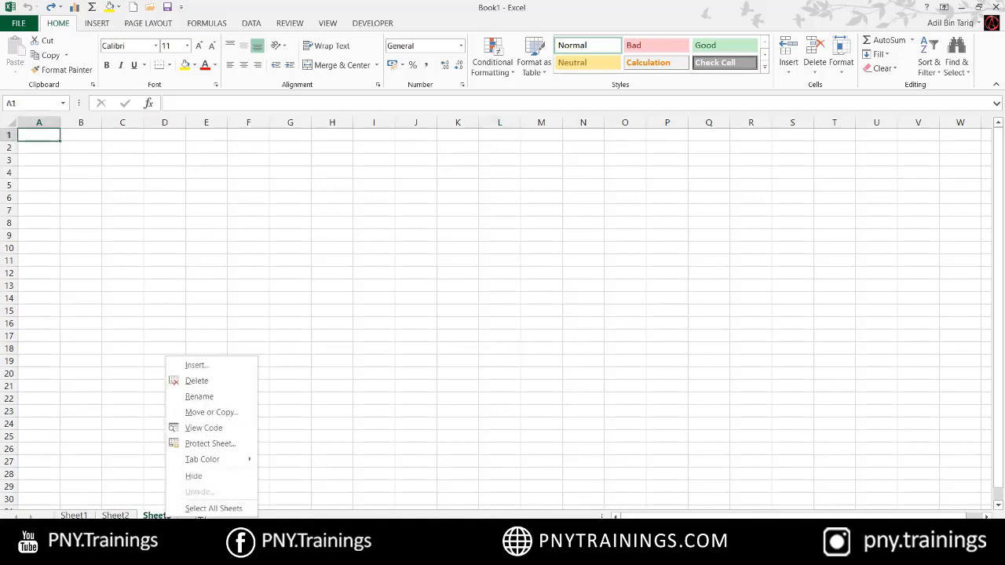
pyautogui.click(197, 381)
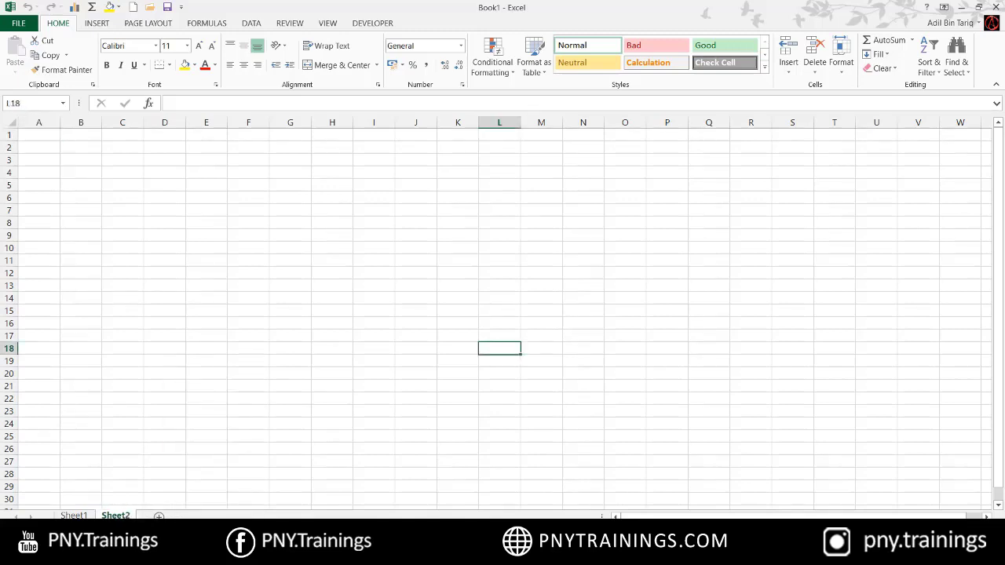
pyautogui.rightClick(120, 516)
pyautogui.click(151, 381)
pyautogui.rightClick(116, 516)
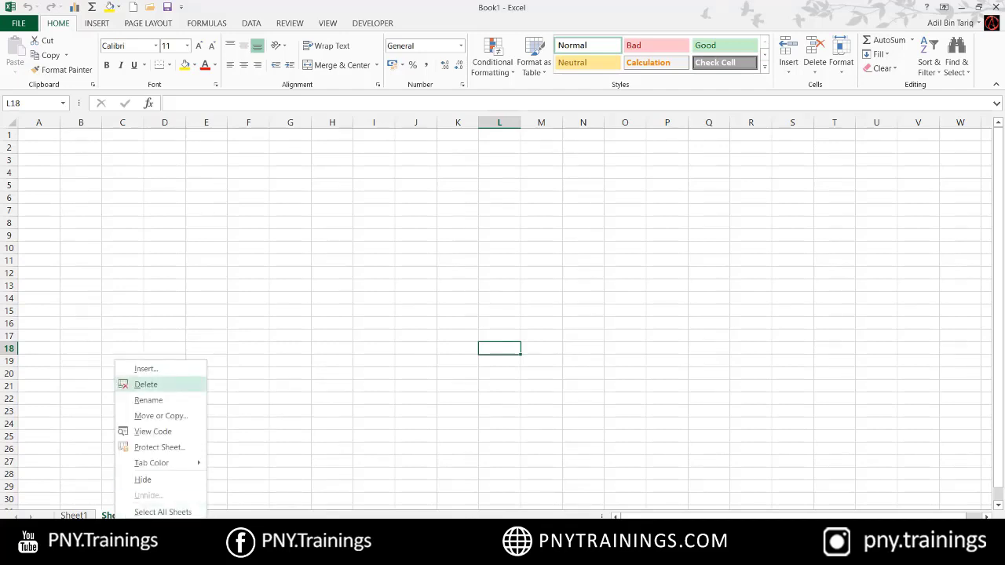
pyautogui.click(146, 384)
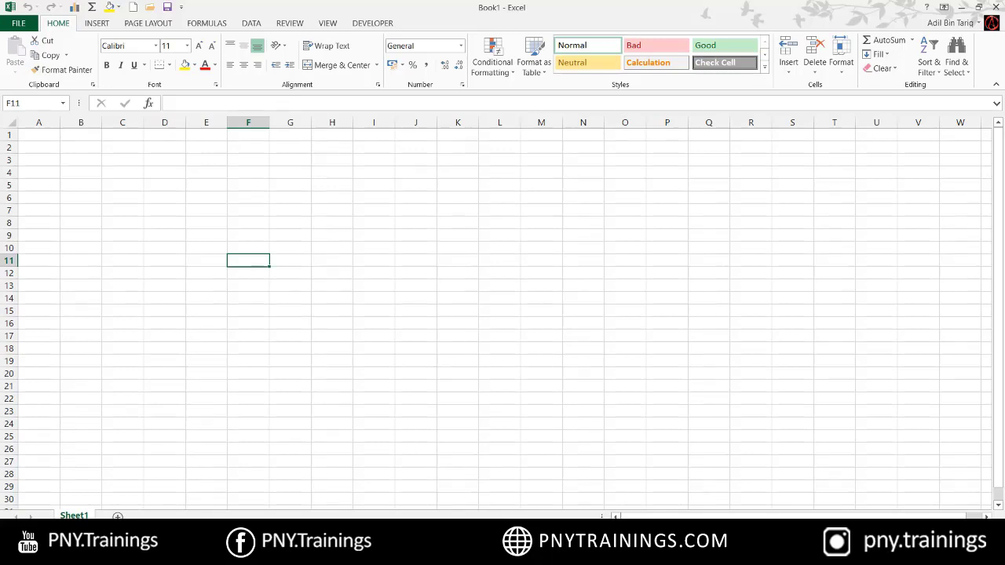
# Shorten the horizontal scroll bar and scroll the sheet by one column and one row.
pyautogui.moveTo(793, 516); pyautogui.dragTo(809, 516)
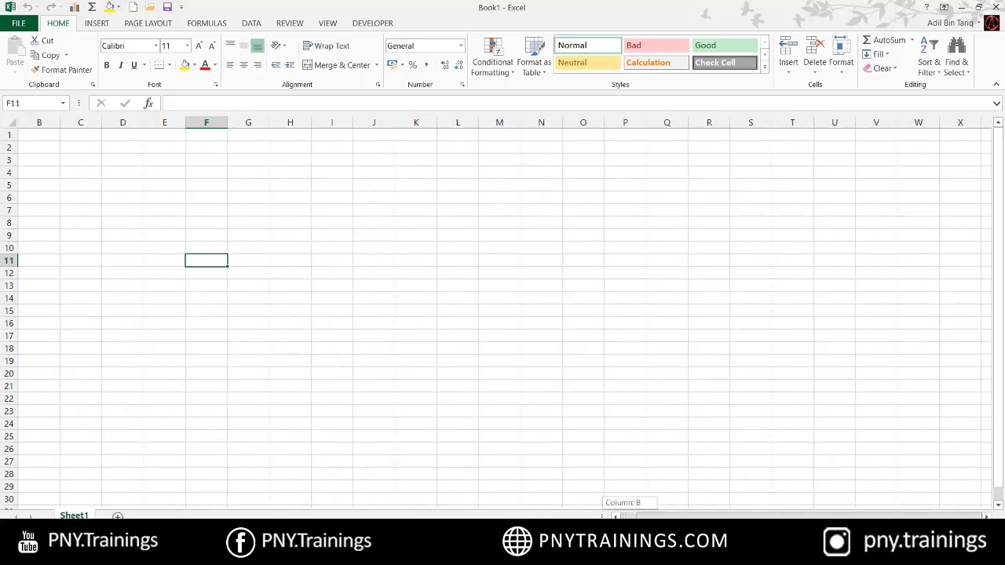
pyautogui.moveTo(620, 516); pyautogui.dragTo(613, 515)
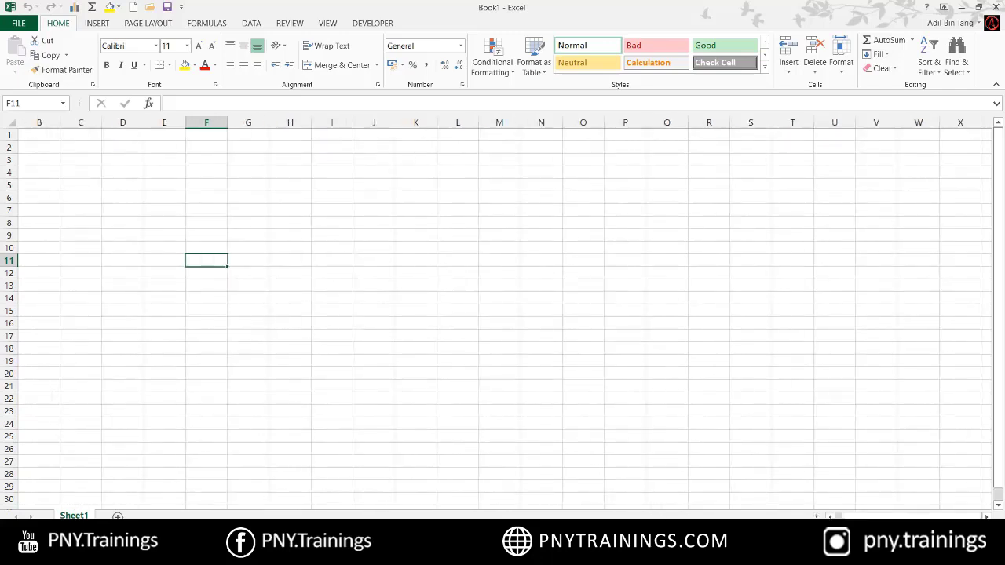
pyautogui.moveTo(998, 362); pyautogui.dragTo(998, 372)
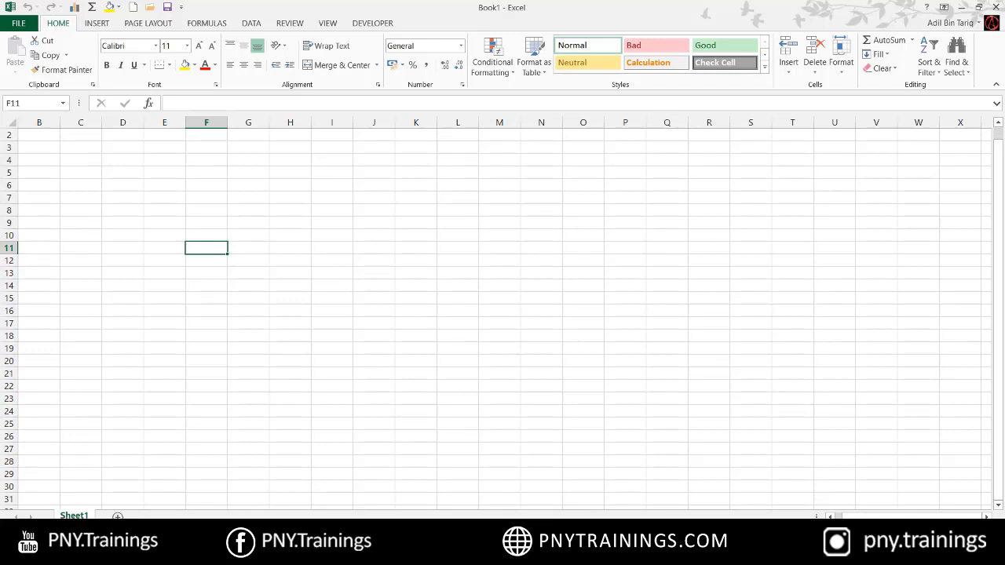
# View the status bar customization options and close them without changing any.
pyautogui.rightClick(206, 529)
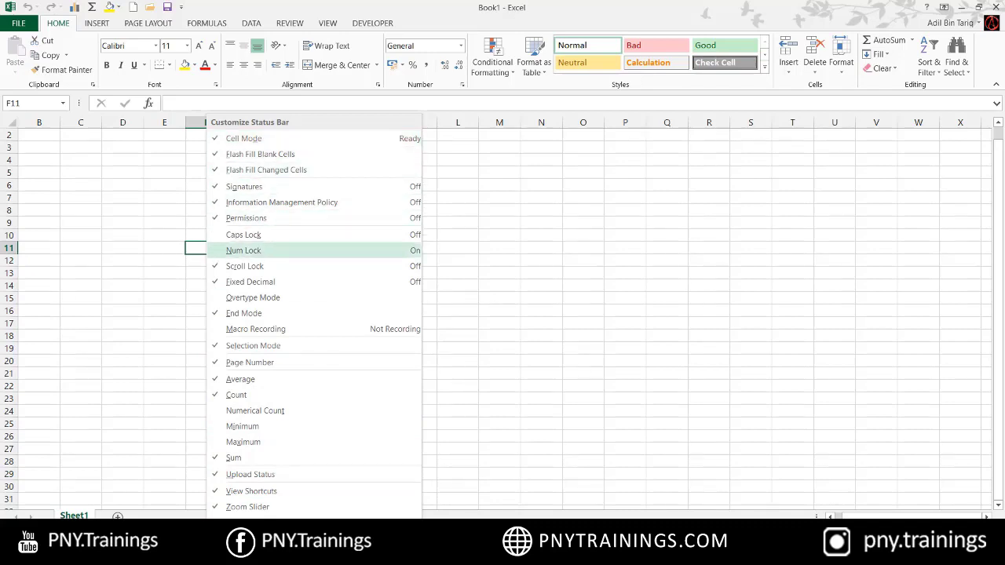
pyautogui.press('Escape')
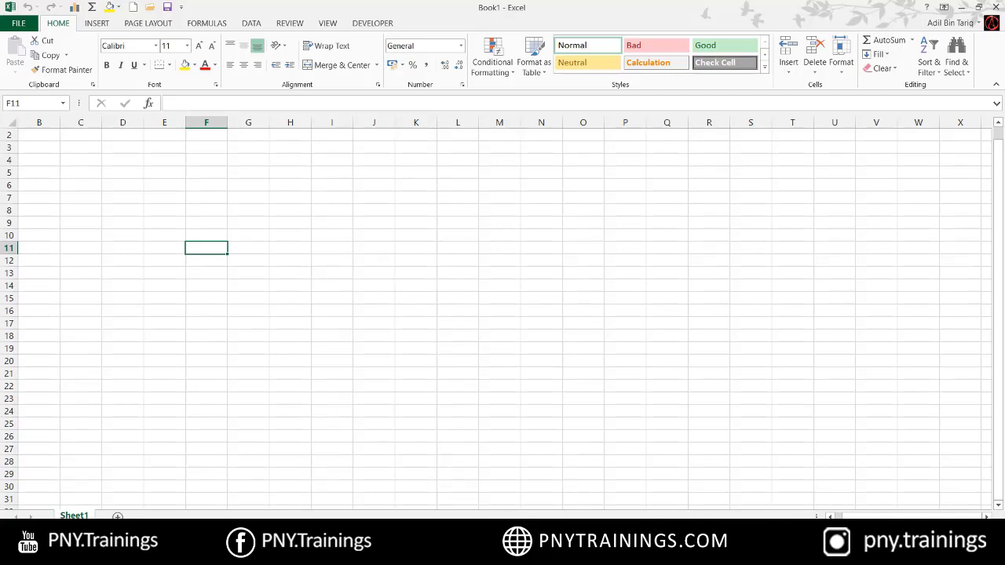
# Switch Sheet1 to Page Layout view and look through its pages past row 47.
pyautogui.click(849, 532)
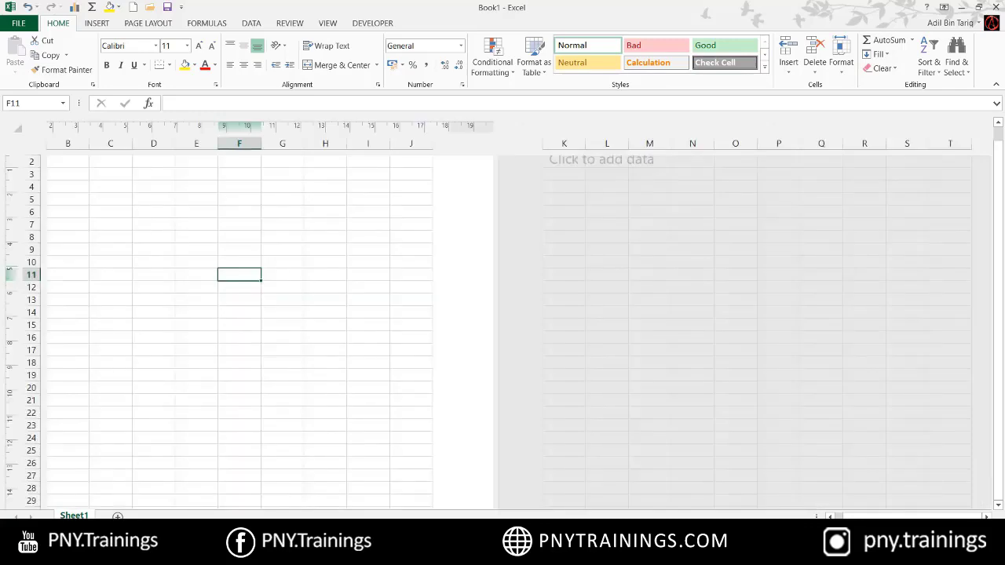
pyautogui.scroll(-18, 503, 329)
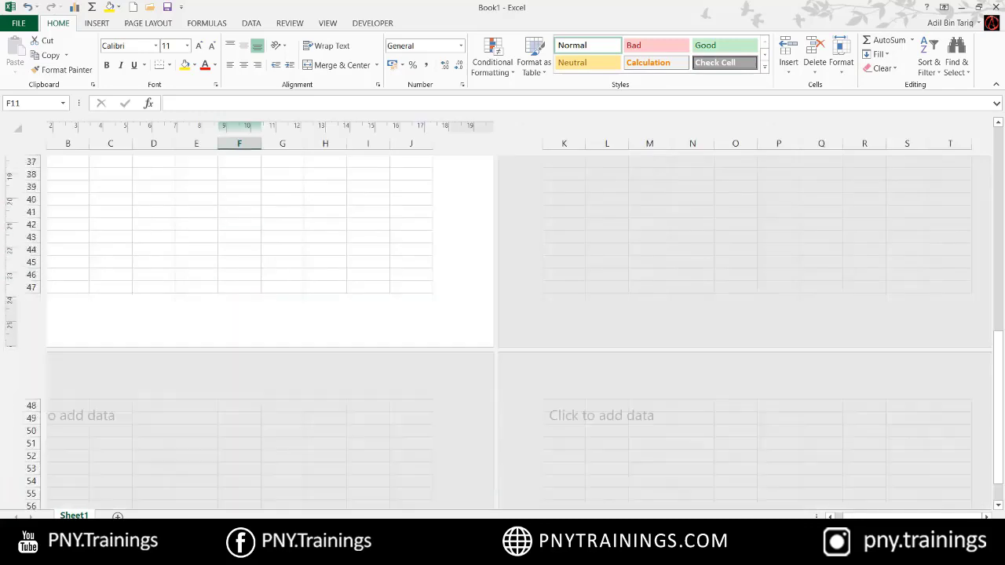
pyautogui.scroll(-3, 502, 330)
pyautogui.scroll(14, 502, 329)
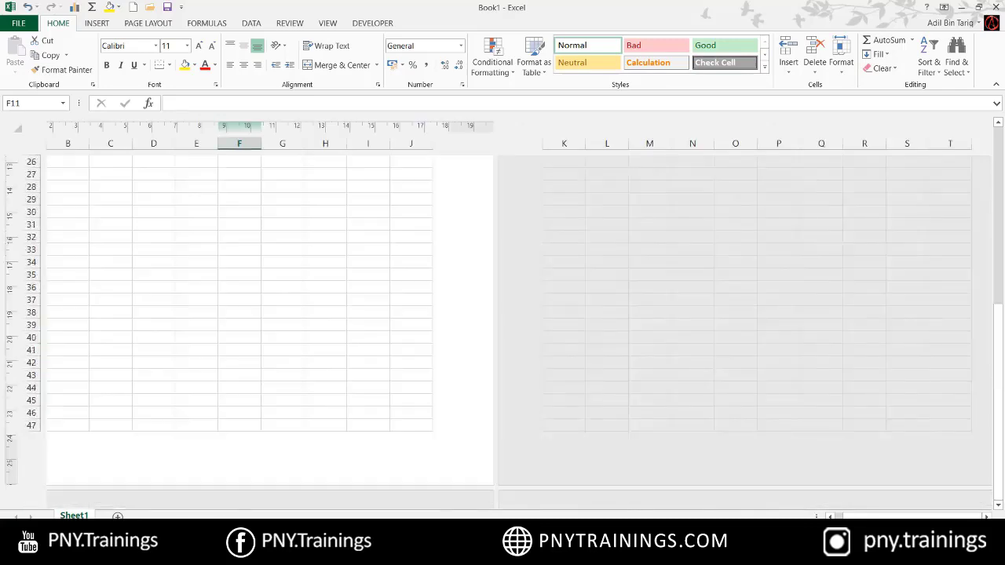
pyautogui.scroll(2, 503, 330)
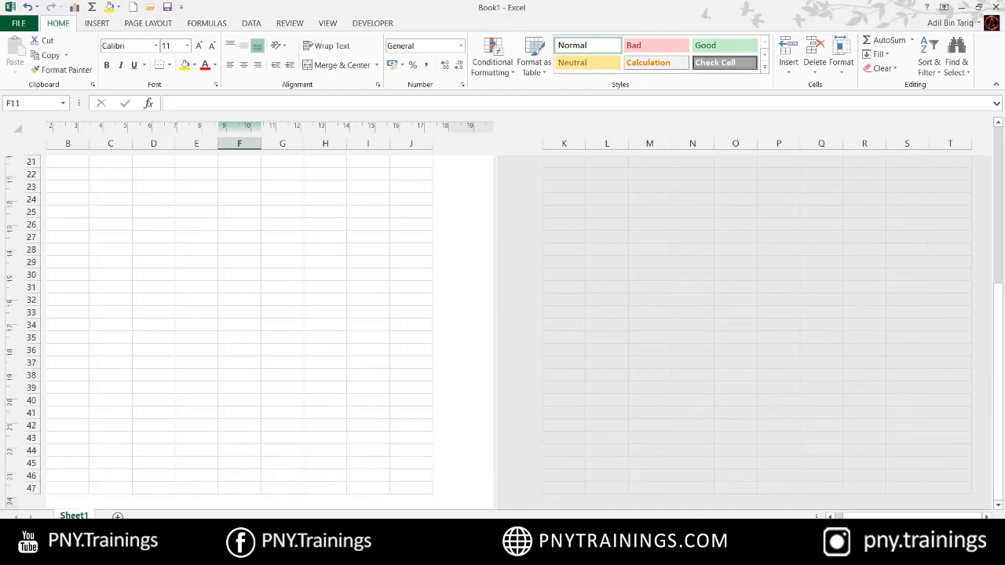
# Switch Sheet1 to Page Break Preview and bring row 1 and column A into view.
pyautogui.click(873, 531)
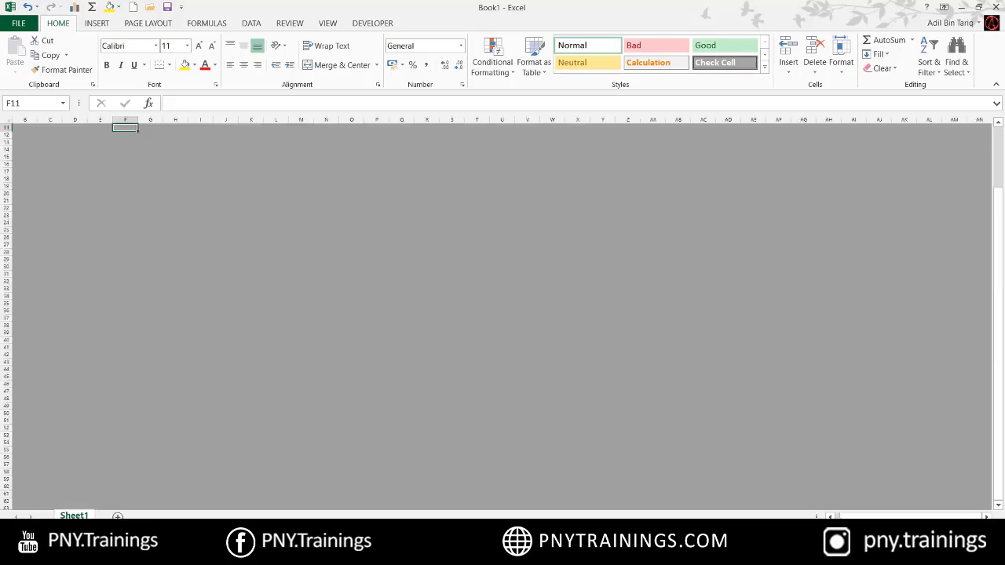
pyautogui.scroll(4, 503, 317)
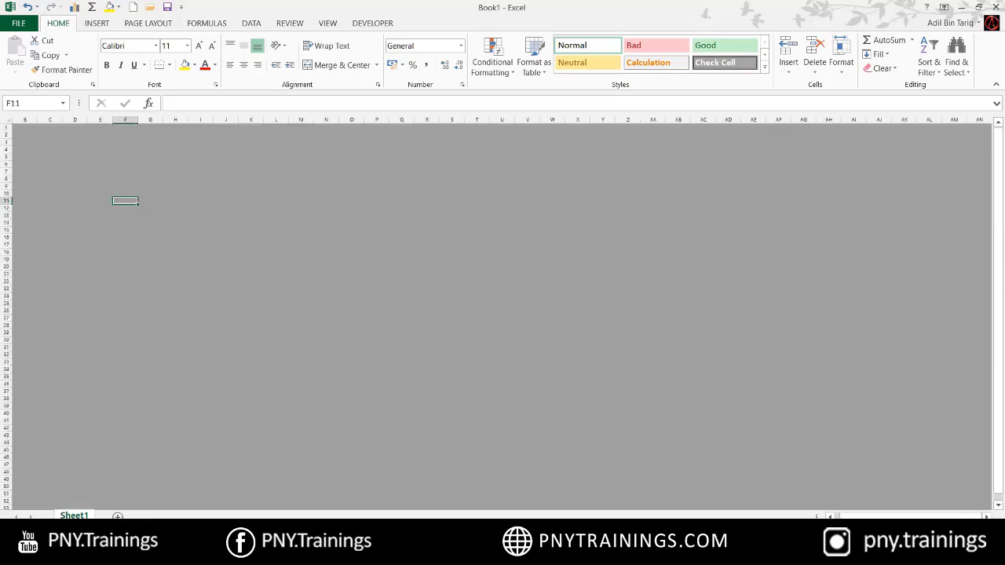
pyautogui.moveTo(863, 516); pyautogui.dragTo(859, 516)
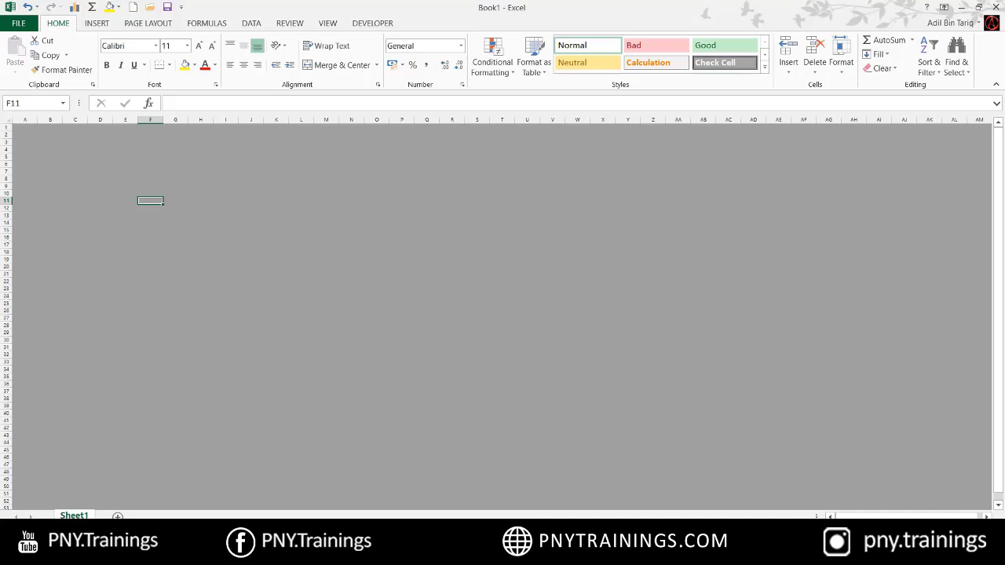
# Zoom the Page Break Preview in and out between very large and very small magnifications.
pyautogui.scroll(5, 502, 314)
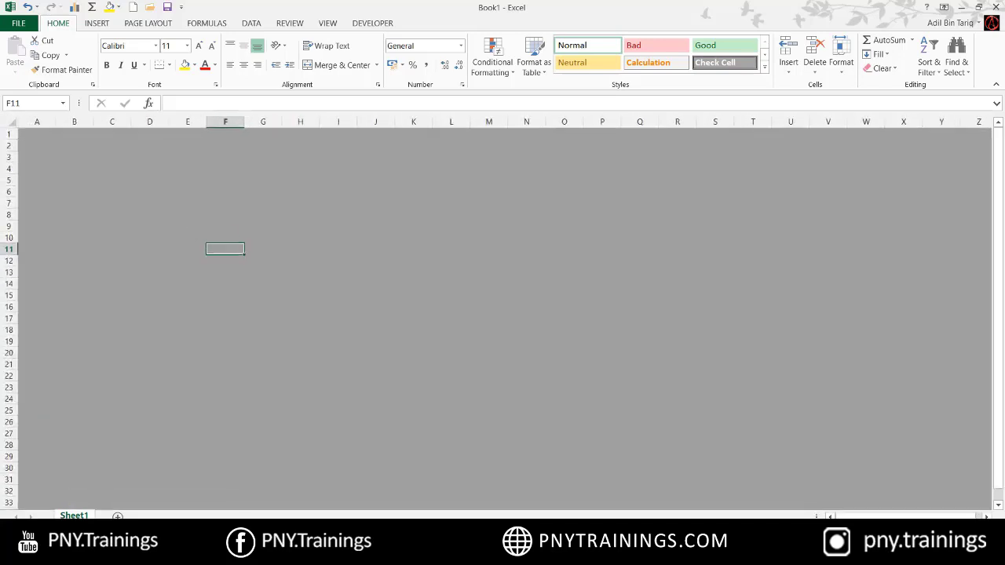
pyautogui.scroll(1, 502, 314)
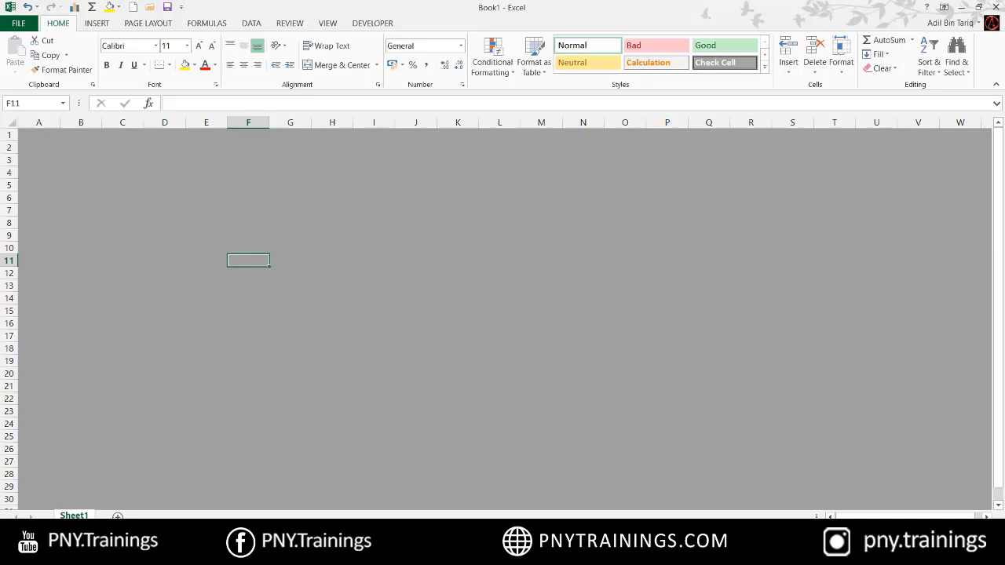
pyautogui.scroll(1, 502, 314)
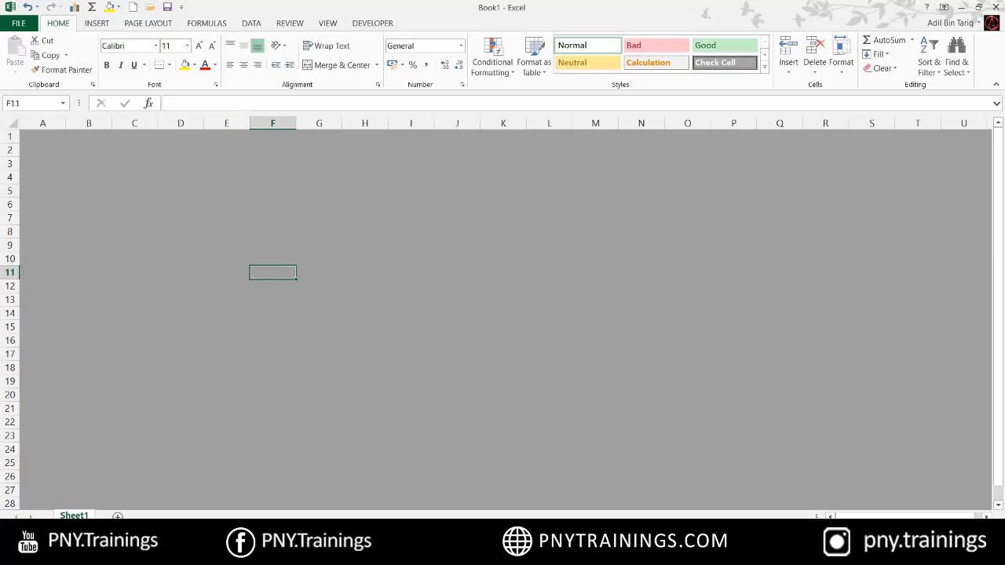
pyautogui.scroll(19, 502, 314)
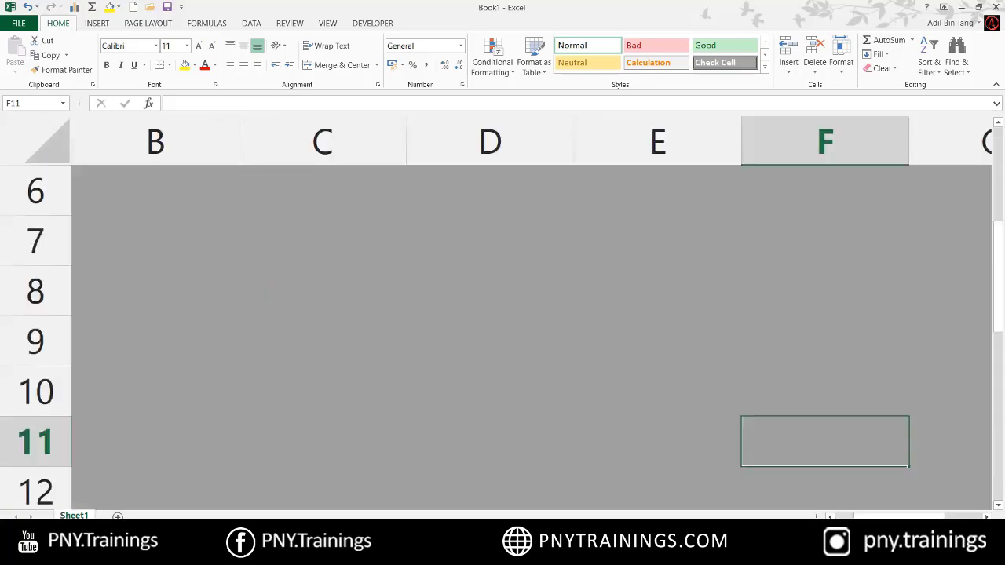
pyautogui.scroll(-20, 503, 314)
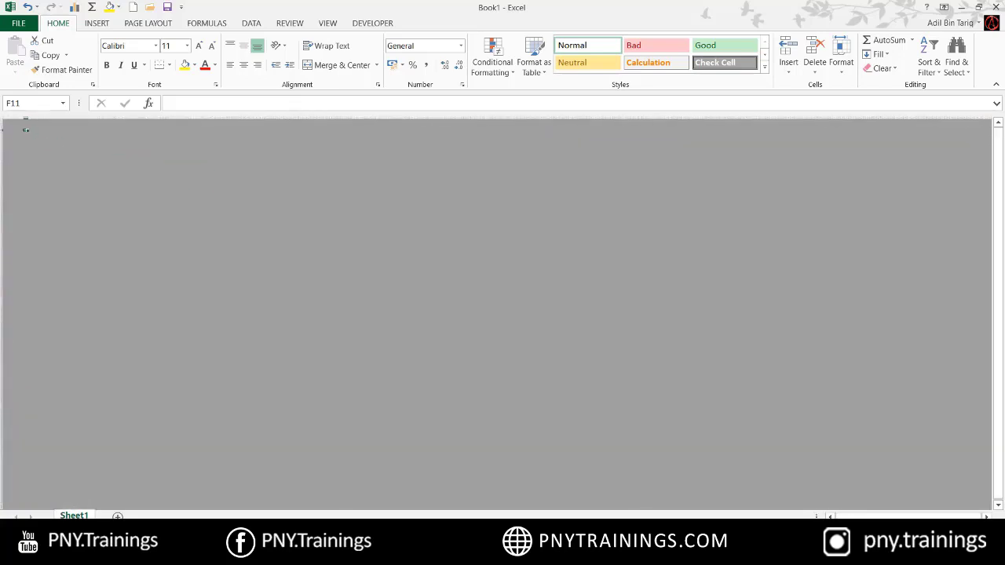
pyautogui.scroll(6, 502, 314)
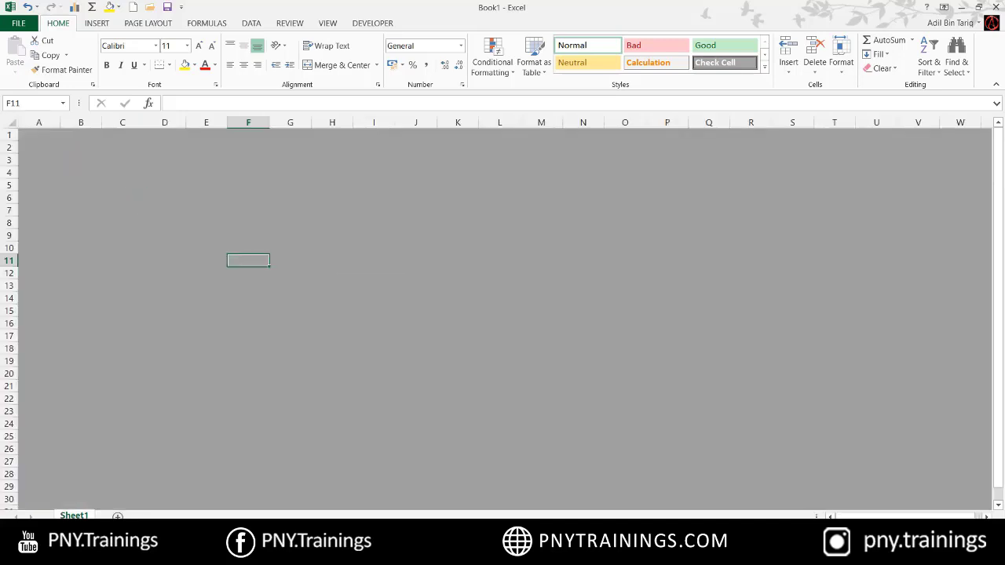
pyautogui.scroll(-6, 503, 314)
pyautogui.scroll(10, 503, 314)
pyautogui.scroll(-6, 502, 314)
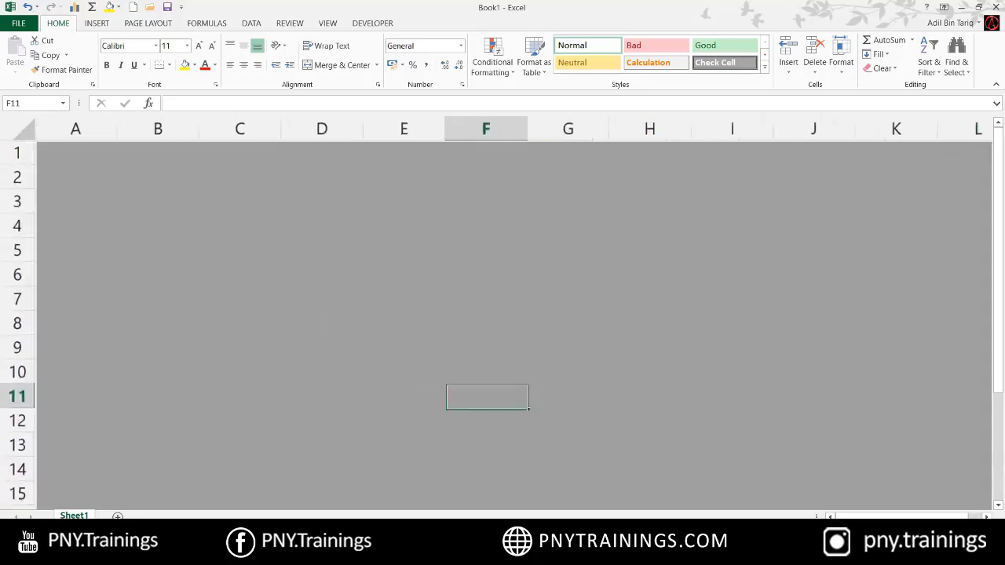
# Display Sheet1 in Page Layout view again and return it to Normal view.
pyautogui.scroll(3, 503, 314)
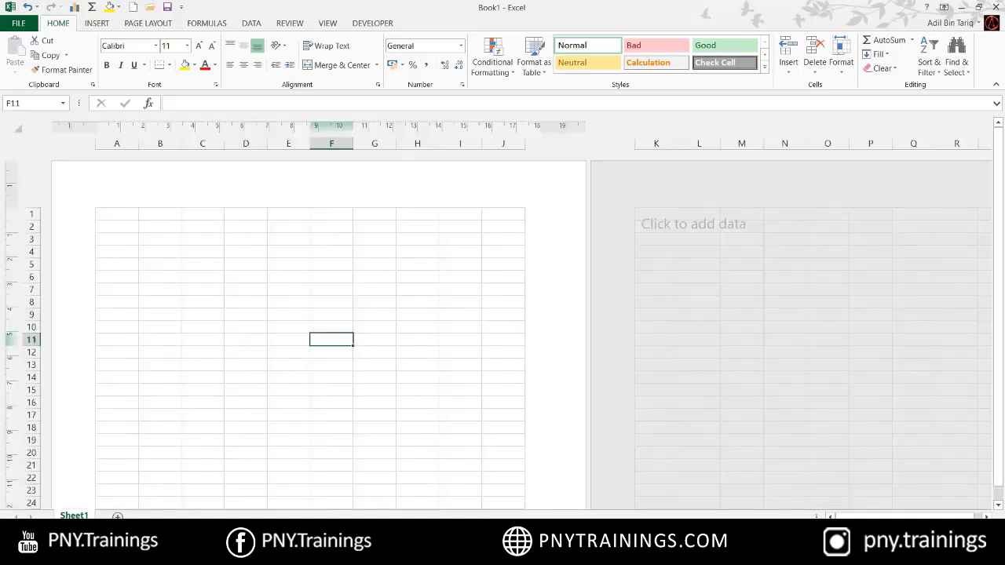
pyautogui.click(808, 526)
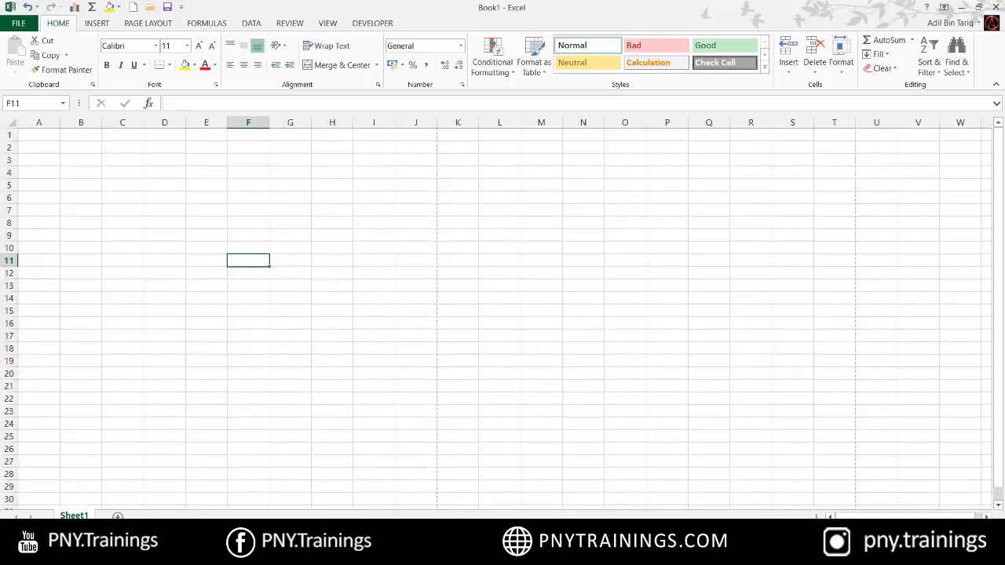